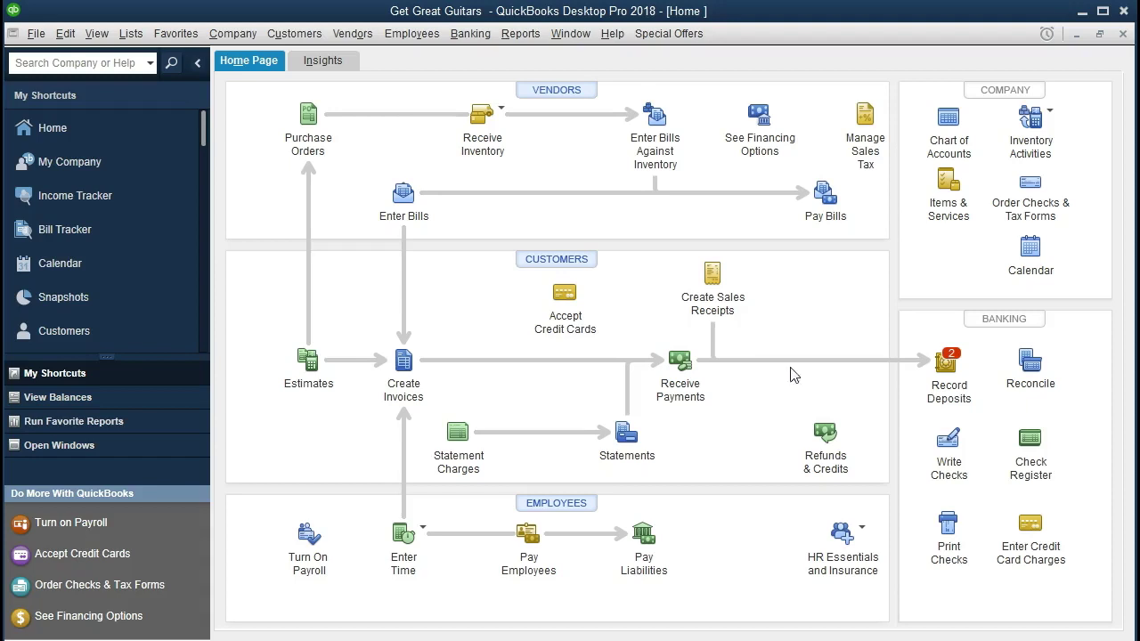
pyautogui.click(38, 35)
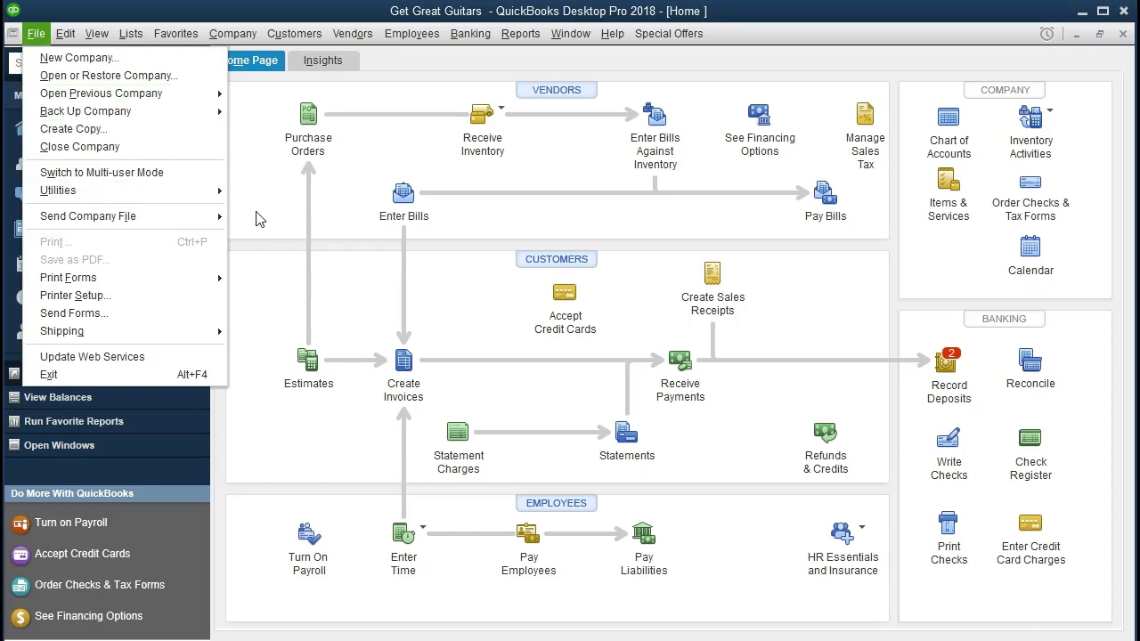
pyautogui.click(256, 219)
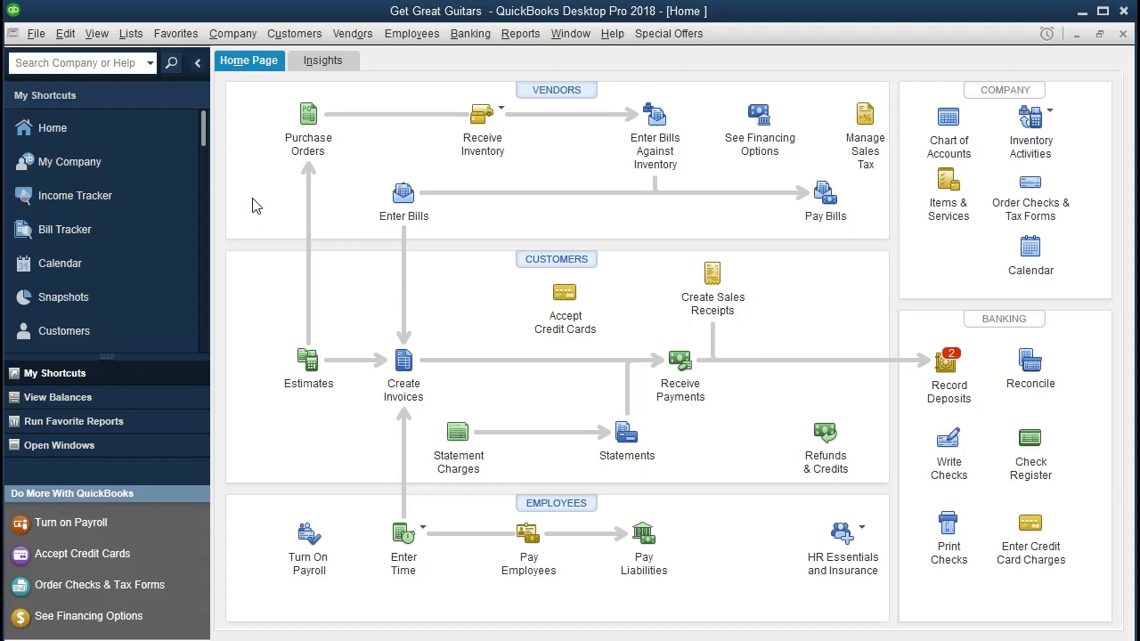
# Display the list of open windows in the sidebar.
pyautogui.click(245, 39)
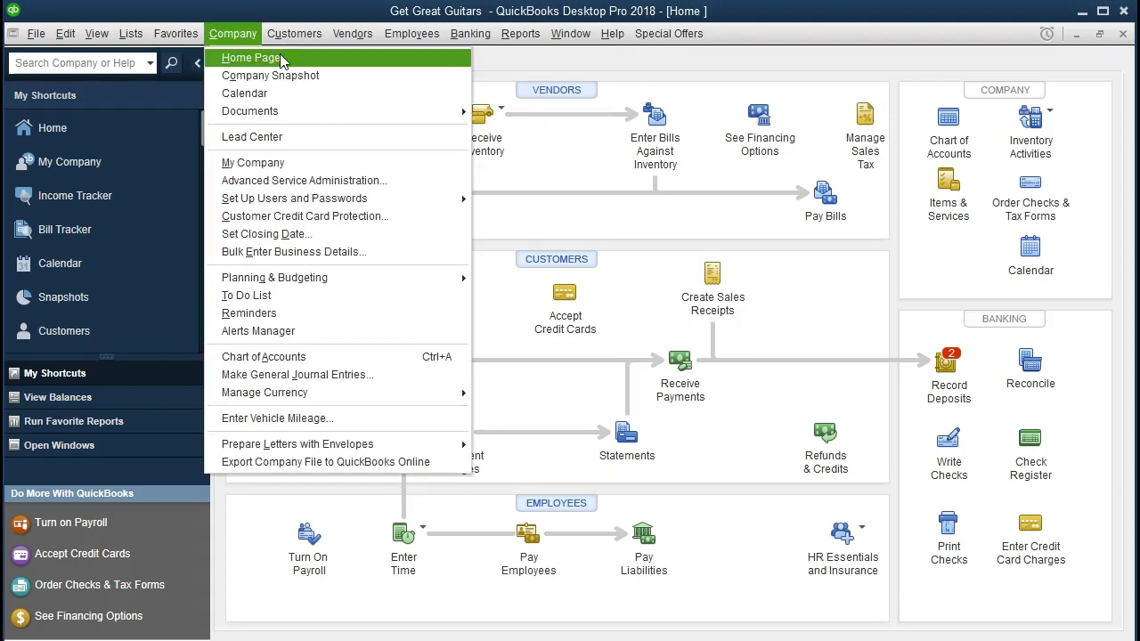
pyautogui.moveTo(135, 36)
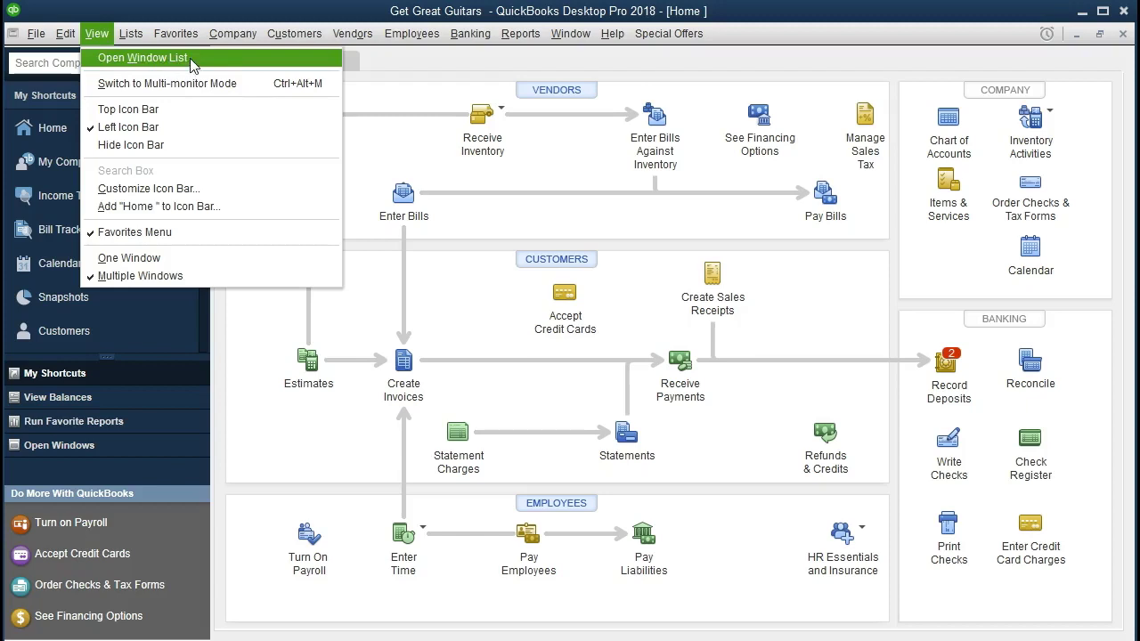
pyautogui.click(218, 59)
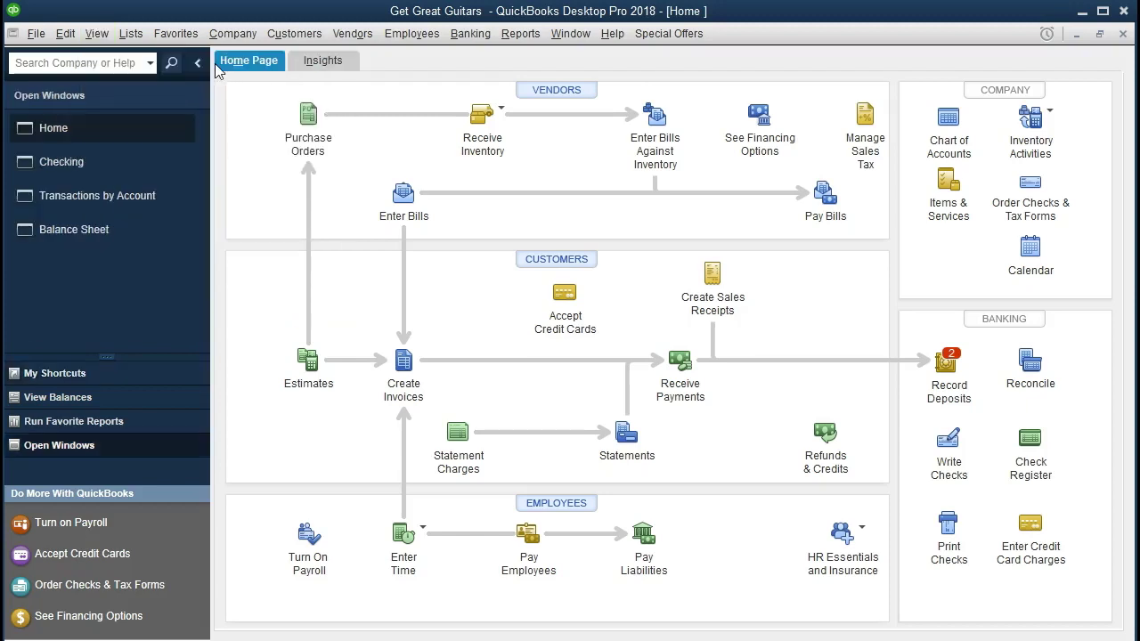
# Close the Checking register, the Transactions by Account report and the Balance Sheet, keeping only the home page open.
pyautogui.click(128, 165)
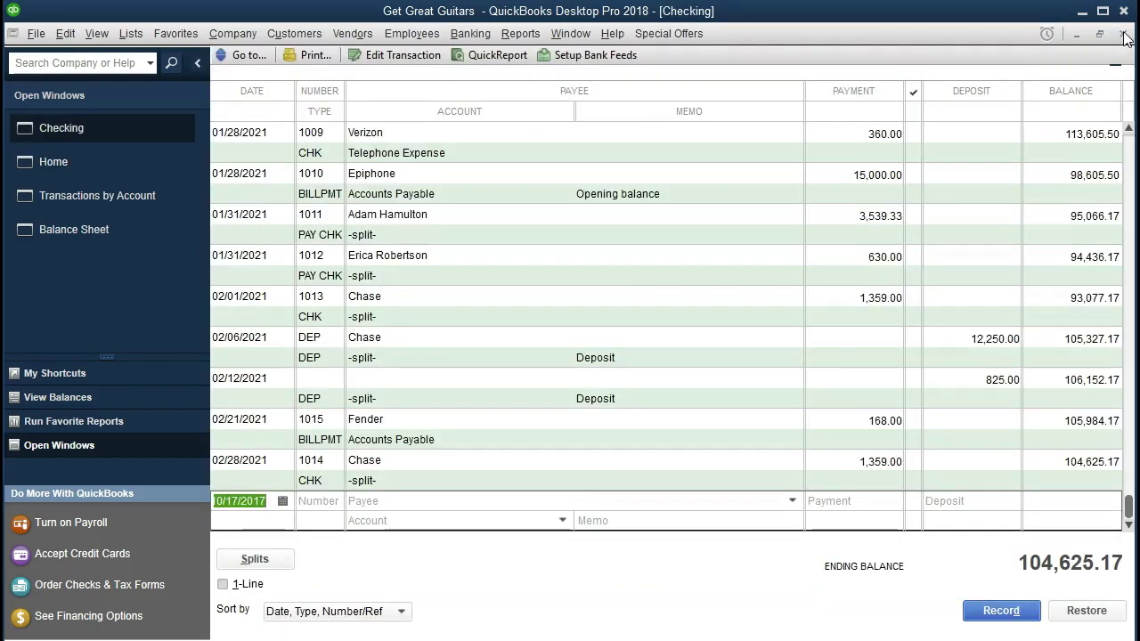
pyautogui.click(1124, 34)
pyautogui.click(139, 169)
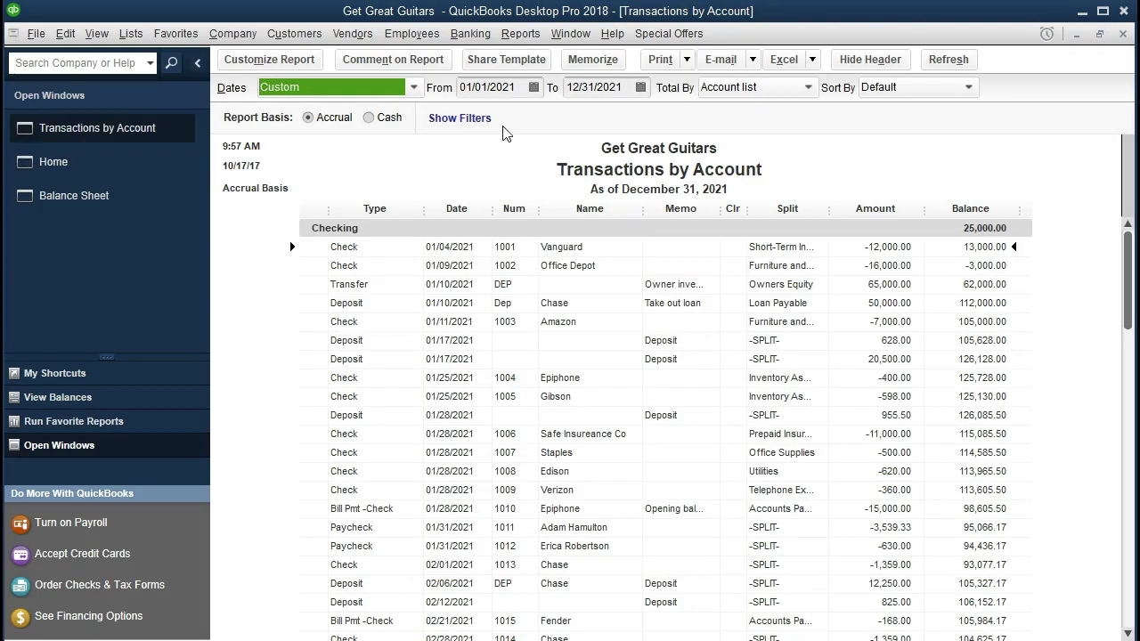
pyautogui.click(1124, 34)
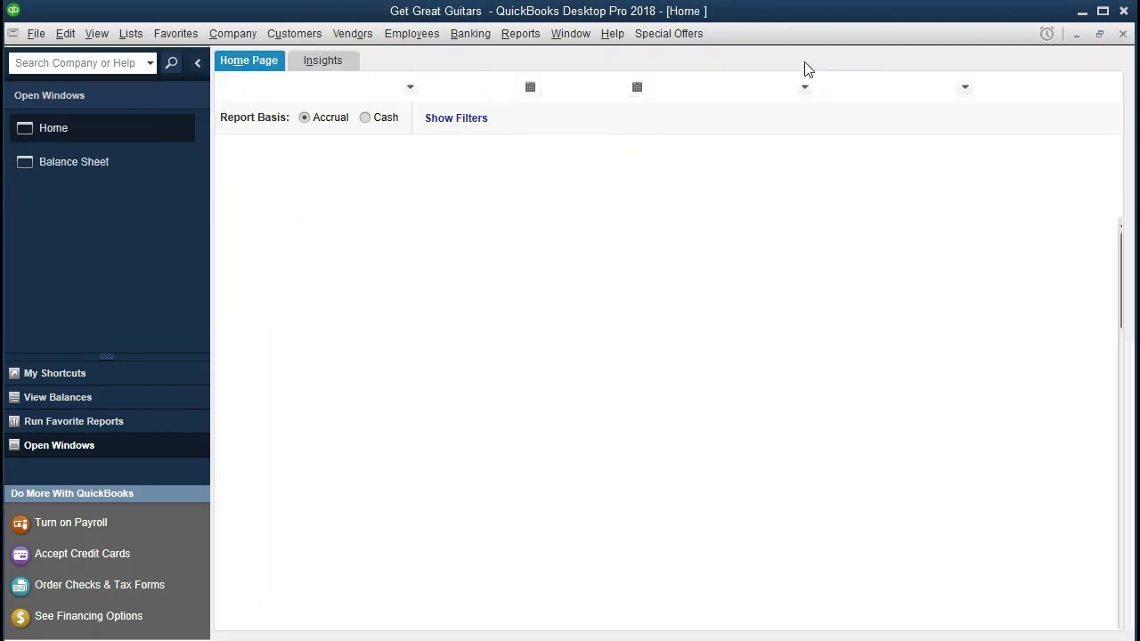
pyautogui.click(80, 160)
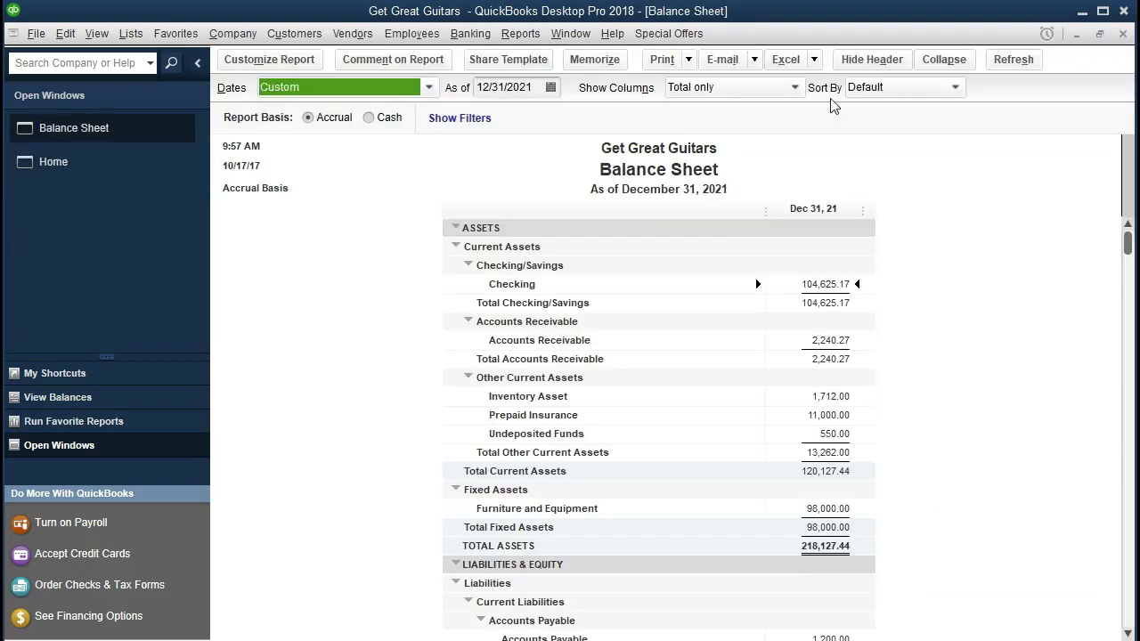
pyautogui.click(1123, 34)
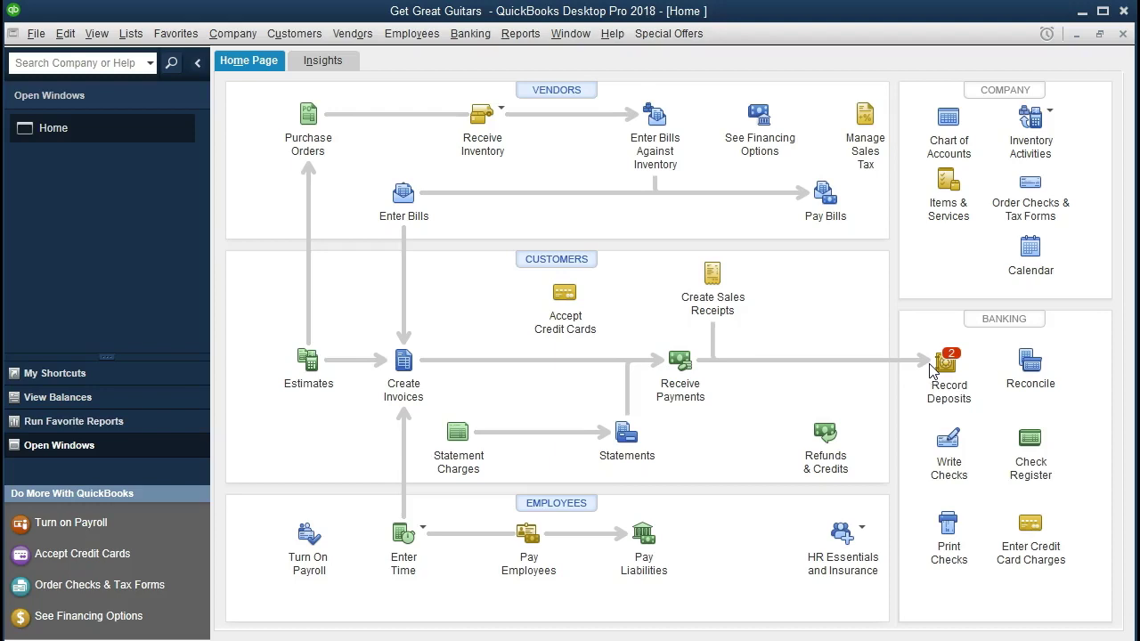
# Start a customer payment received from Music Stuff Store and apply it to the 01/25/2021 invoice, keeping automatic payment calculation on.
pyautogui.click(686, 391)
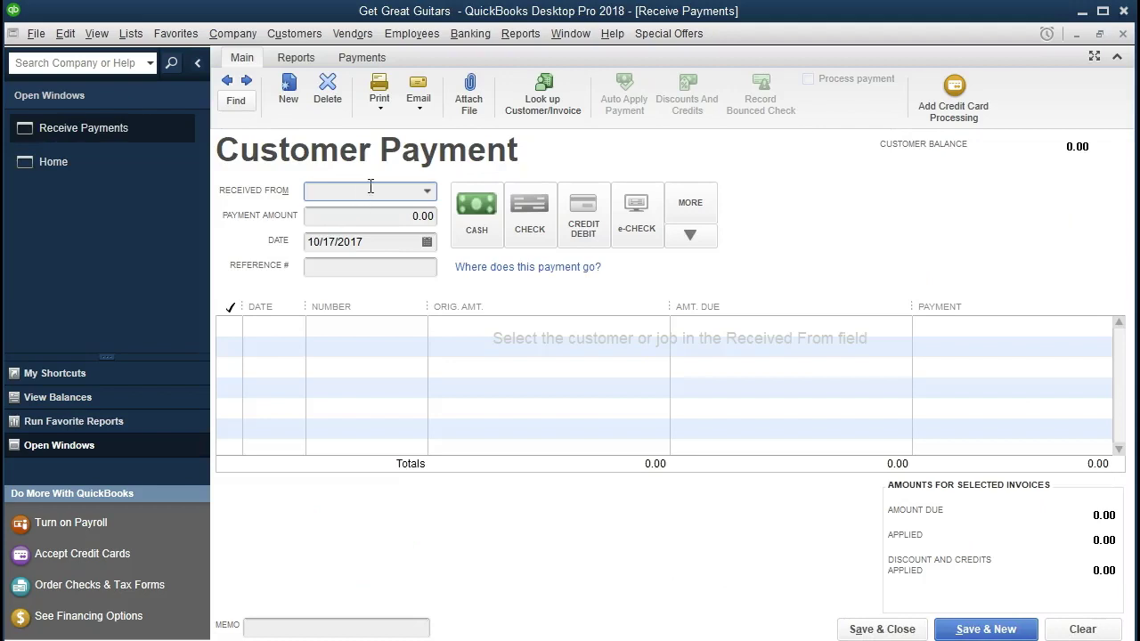
pyautogui.click(426, 194)
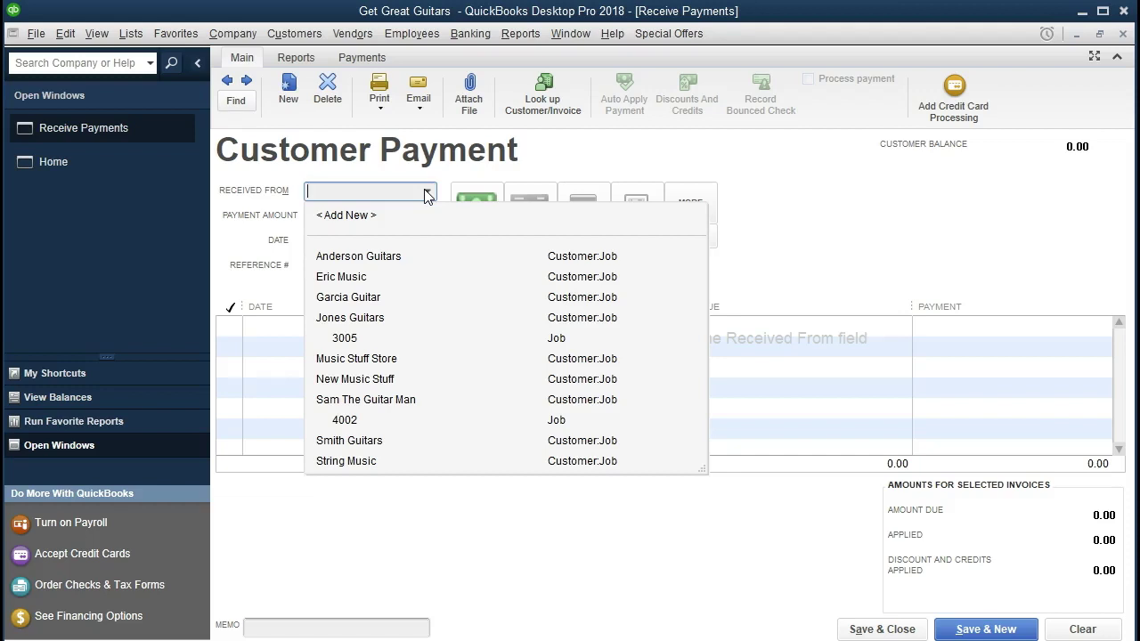
pyautogui.write('Music Stuff Store')
pyautogui.press('Tab')
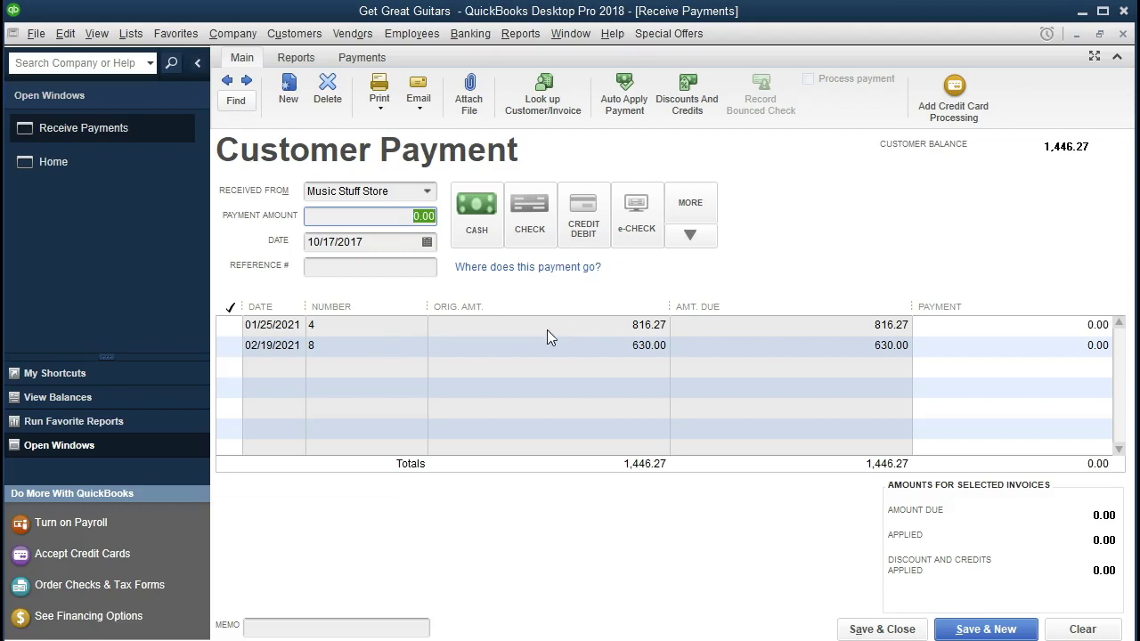
pyautogui.click(230, 325)
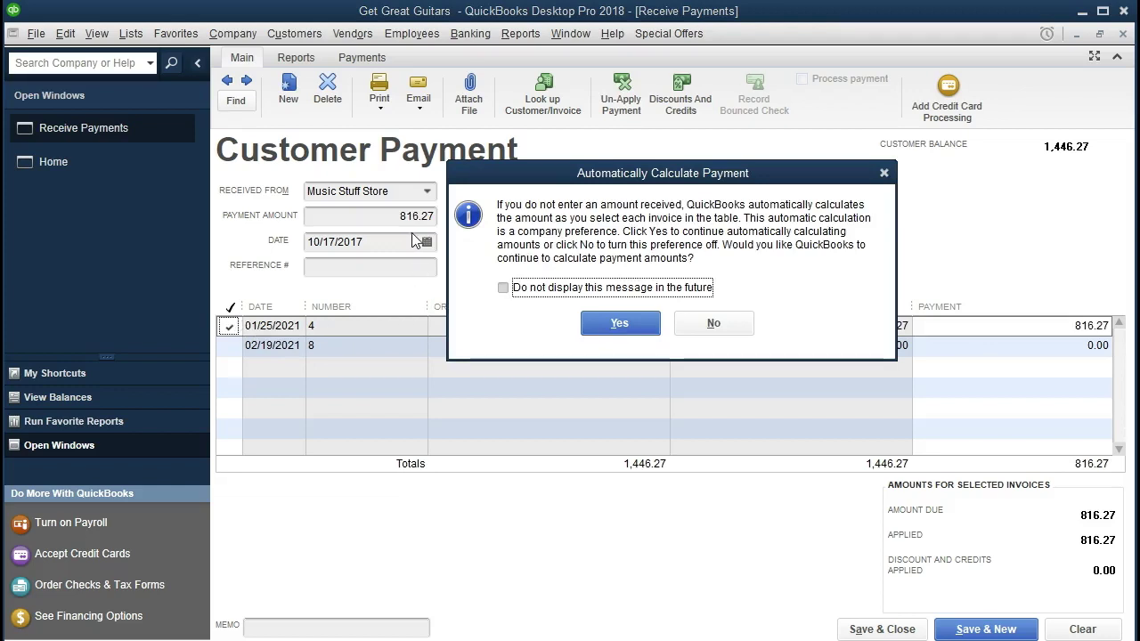
pyautogui.click(602, 326)
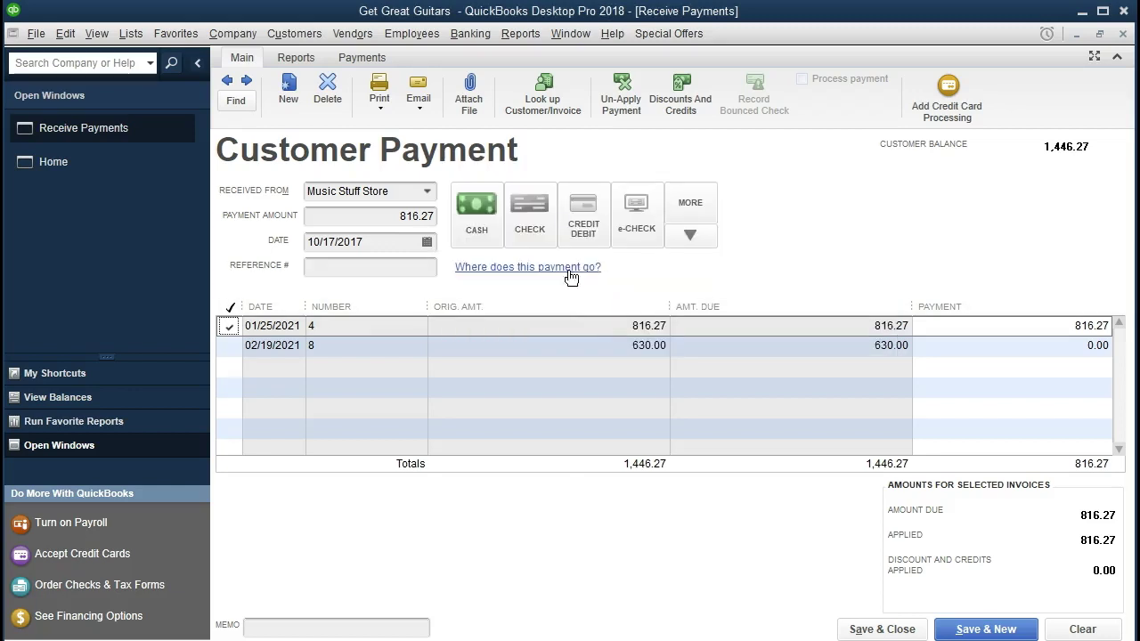
# Set the payment method to check and the payment date to 02/26/2021.
pyautogui.click(535, 225)
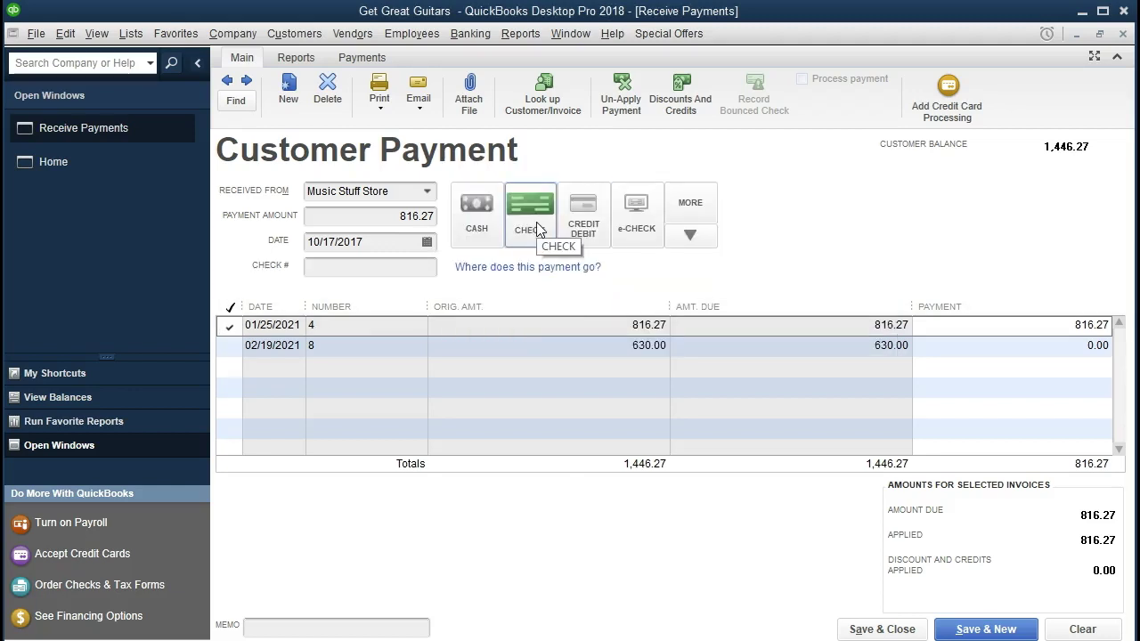
pyautogui.press('Tab')
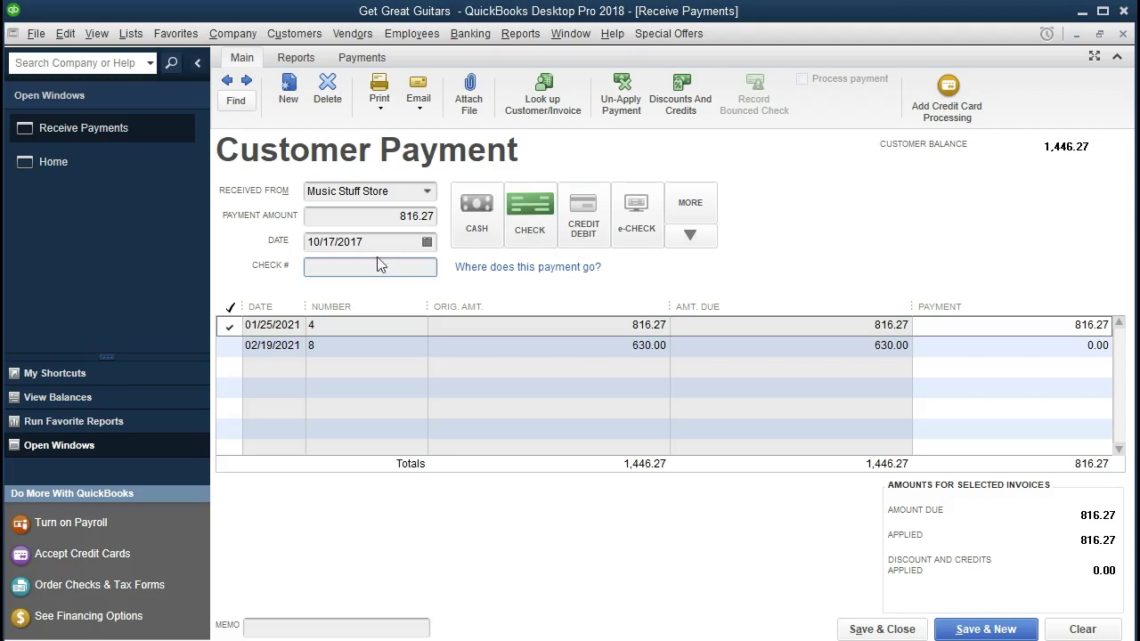
pyautogui.moveTo(374, 242); pyautogui.dragTo(298, 254)
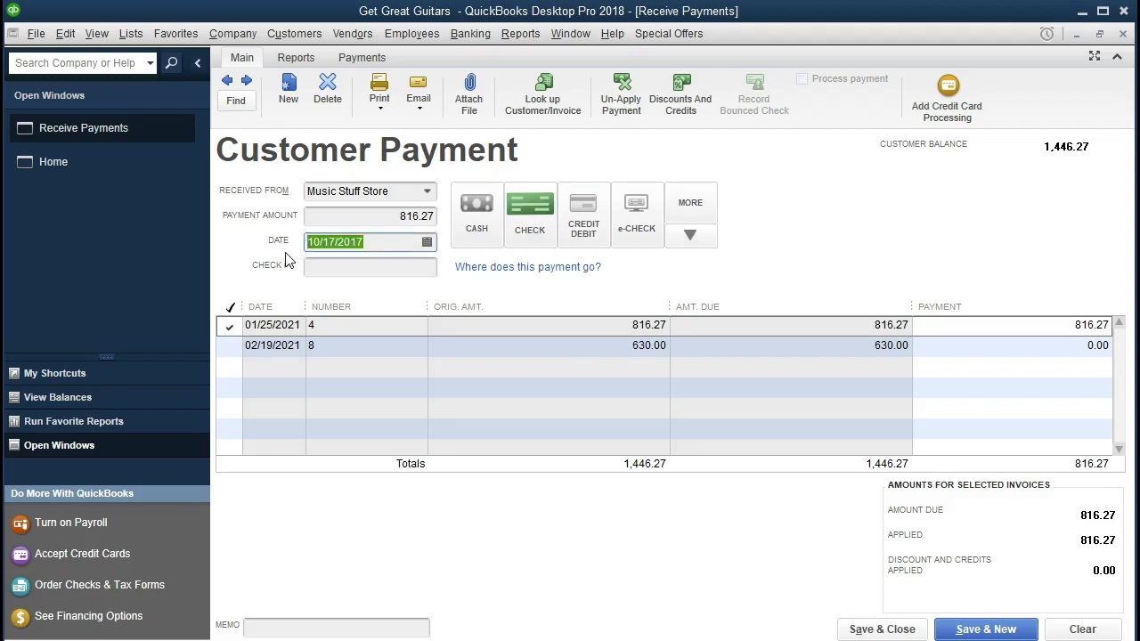
pyautogui.write('02/26/')
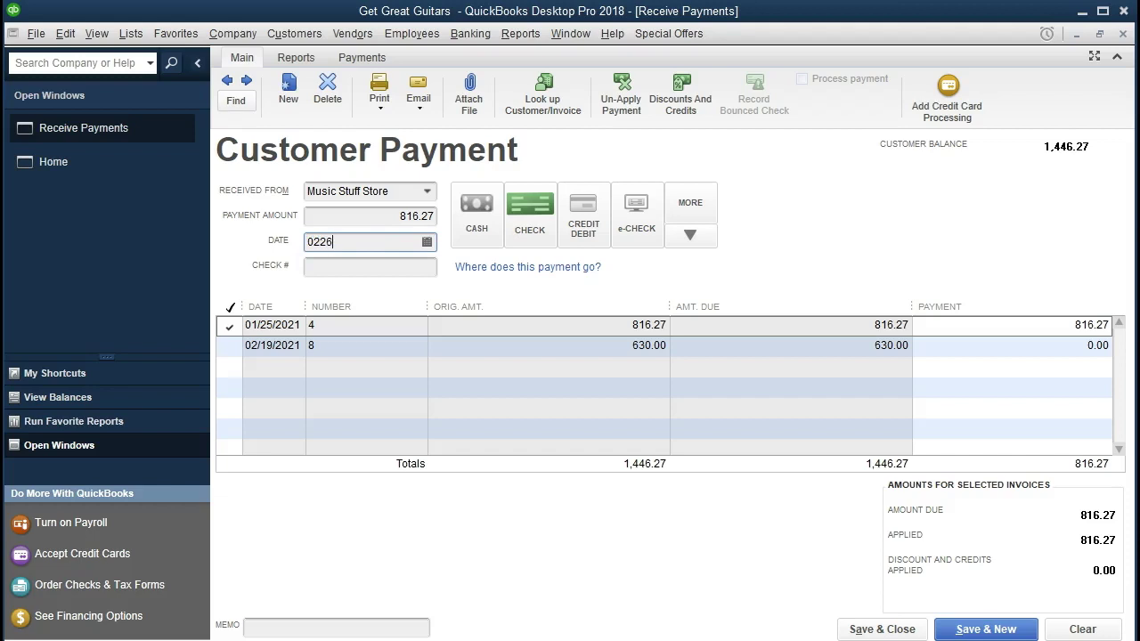
pyautogui.write('2021')
pyautogui.press('Tab')
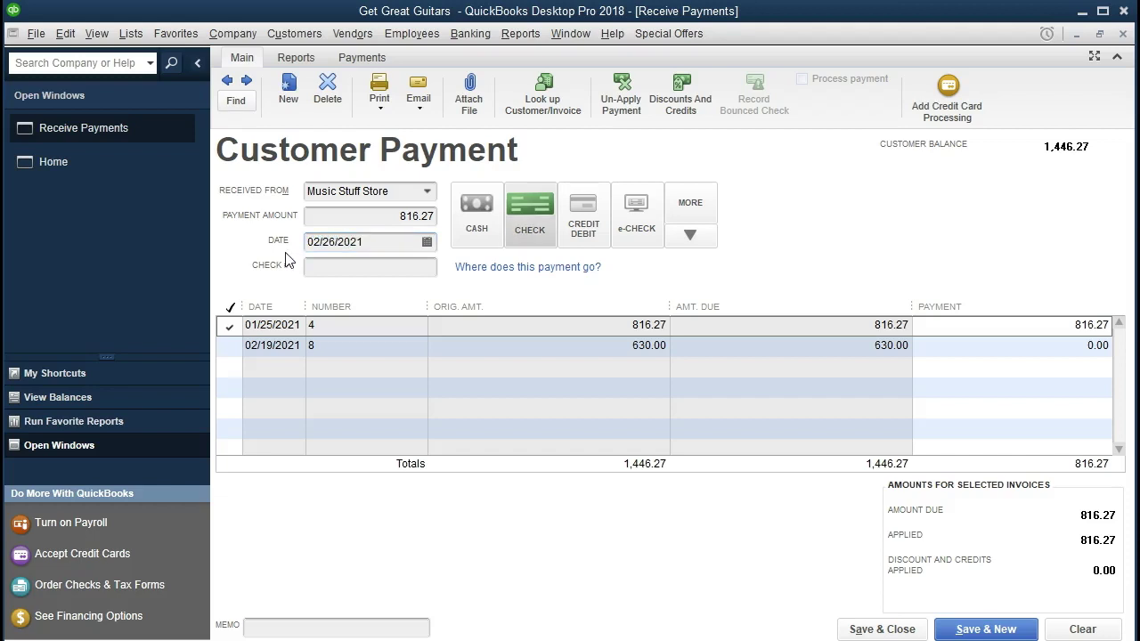
# Enter check number 4562 for the Music Stuff Store payment, then save and close the payment form.
pyautogui.click(358, 269)
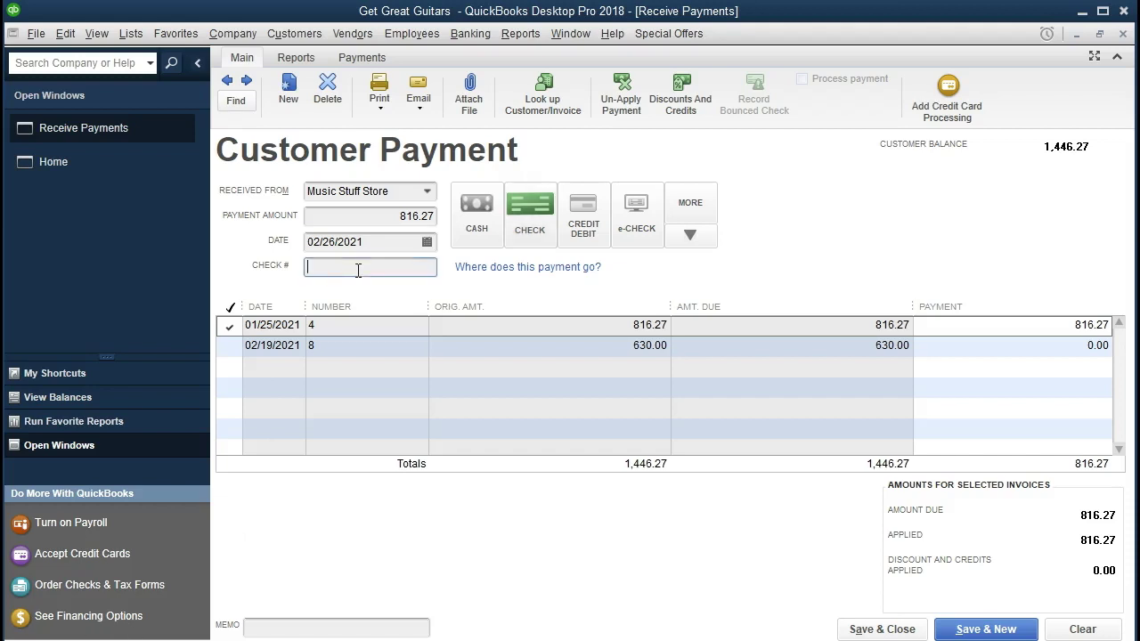
pyautogui.write('4562')
pyautogui.click(873, 627)
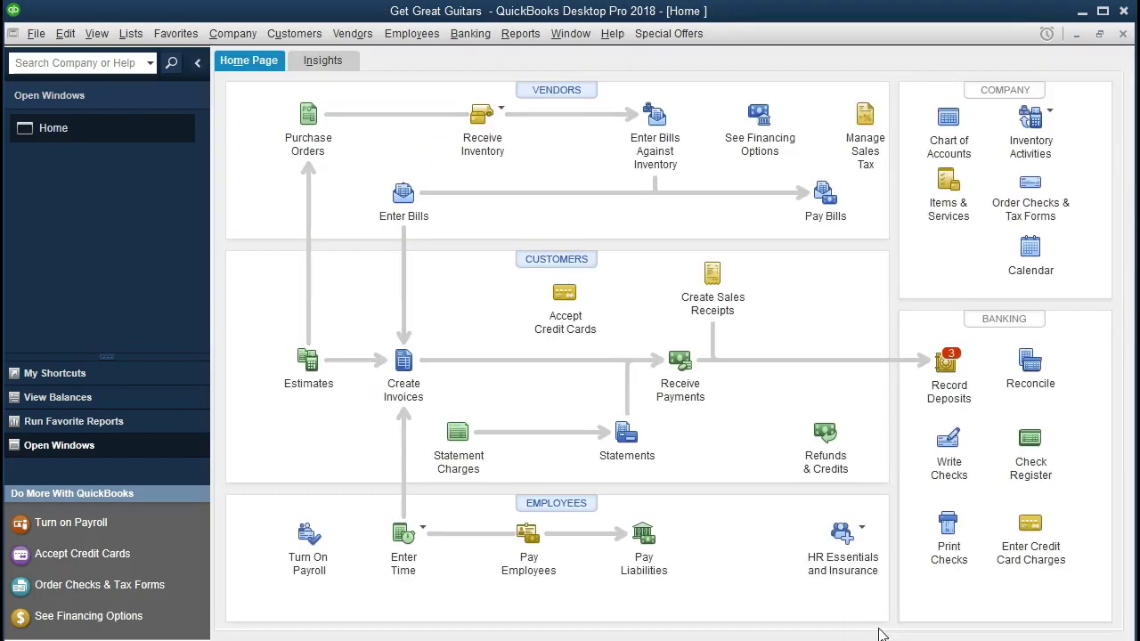
# Open the Balance Sheet Standard report from the company and financial reports.
pyautogui.click(534, 40)
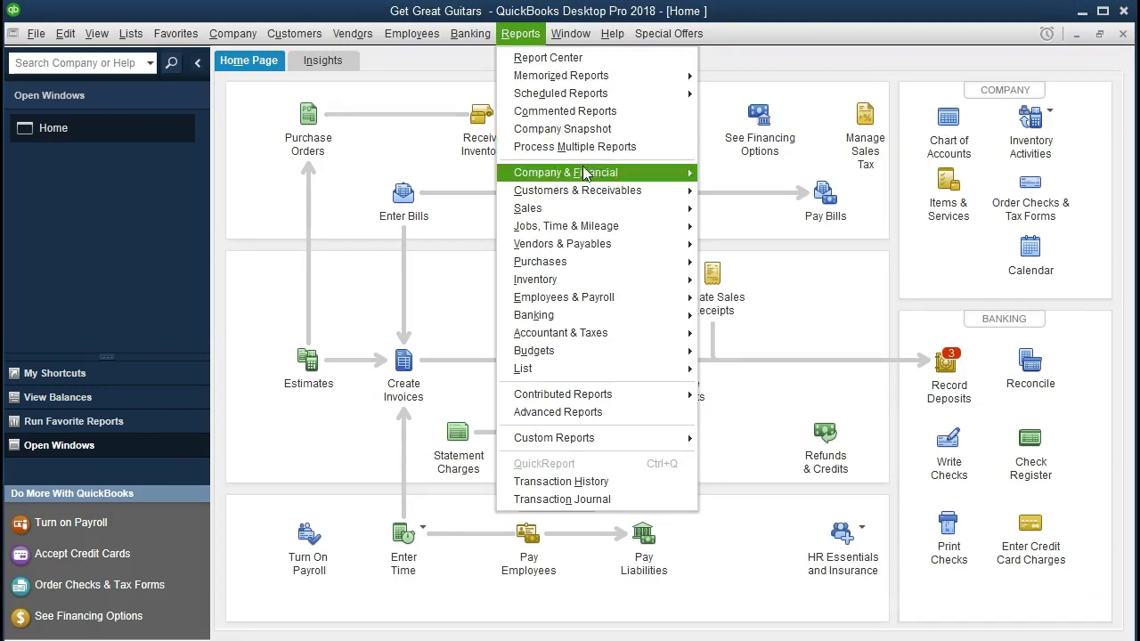
pyautogui.moveTo(646, 178)
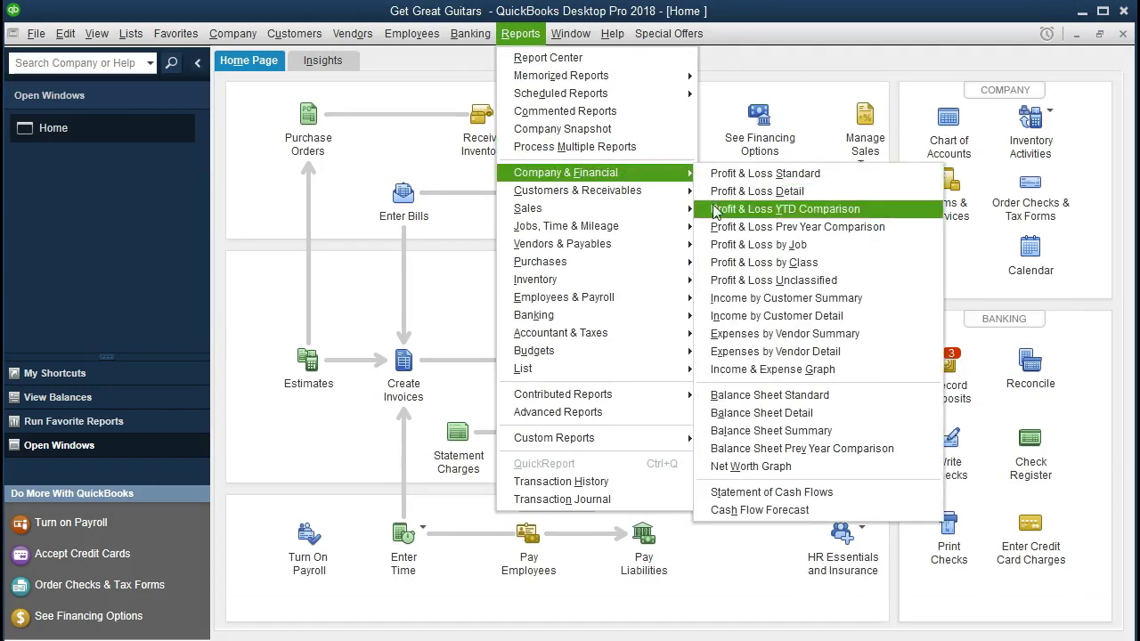
pyautogui.click(710, 397)
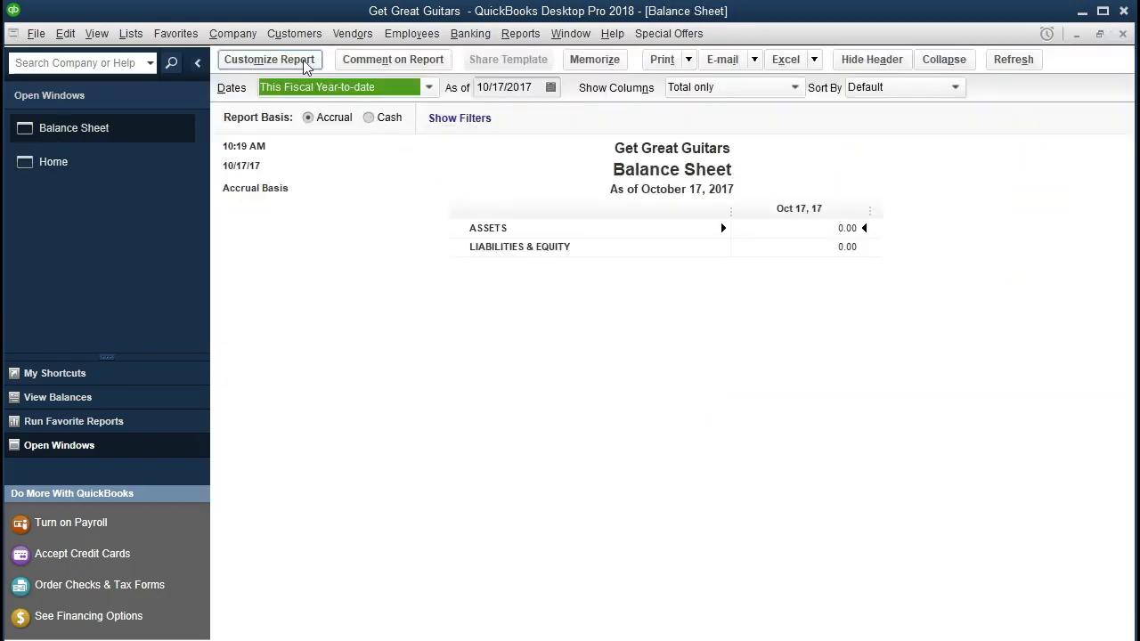
# Customize the balance sheet to cover the date range 01/01/2021 to 12/31/2021.
pyautogui.click(269, 59)
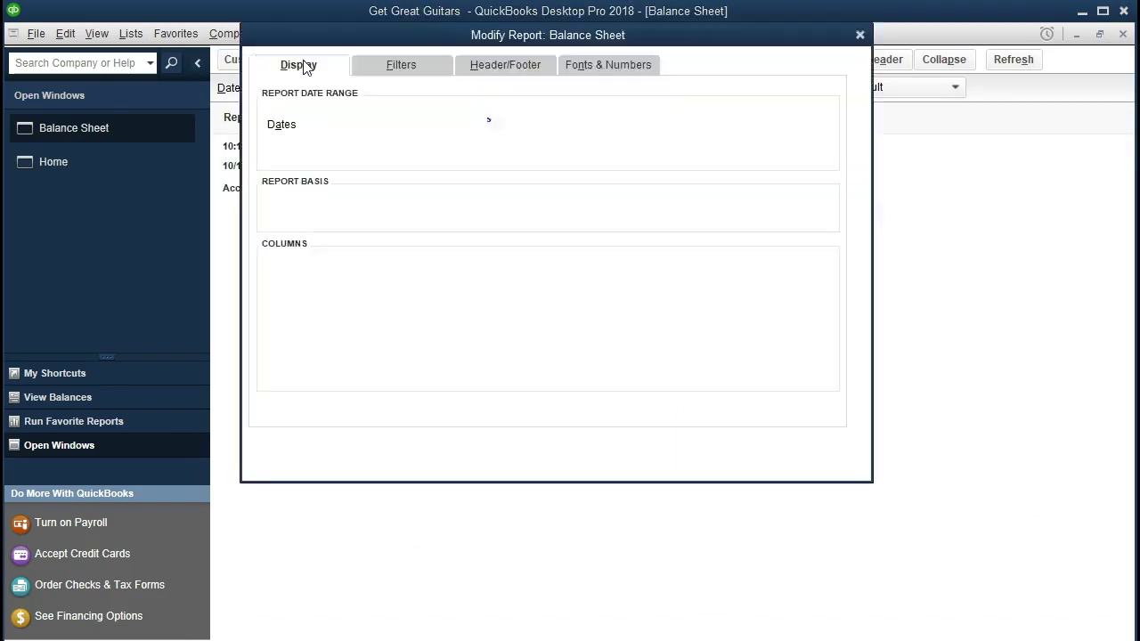
pyautogui.press('Tab')
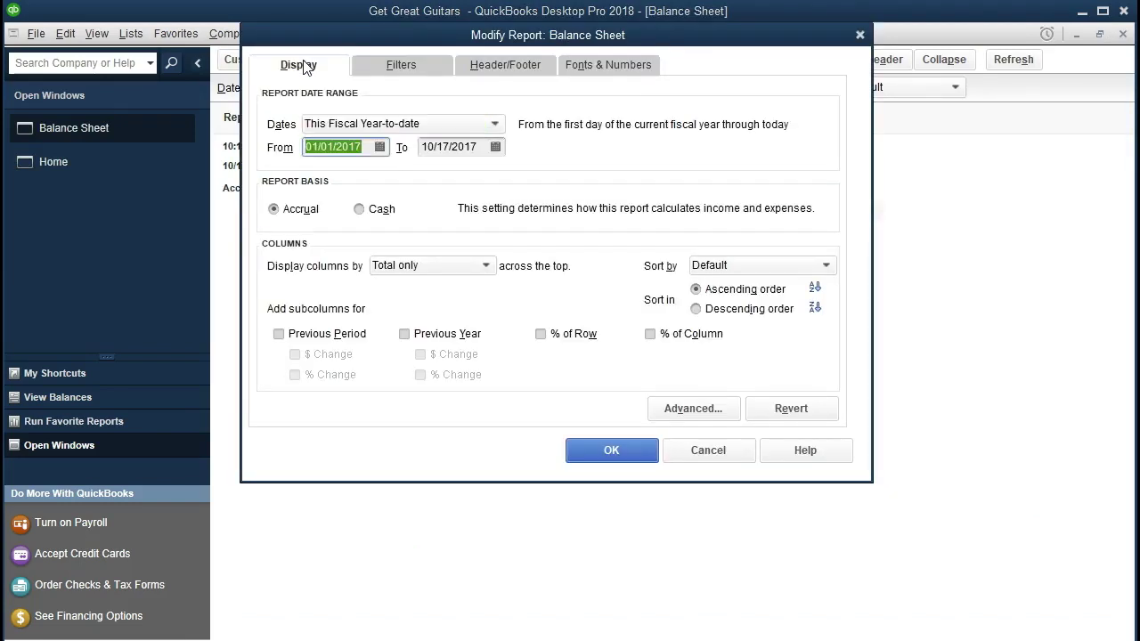
pyautogui.write('01/01/202')
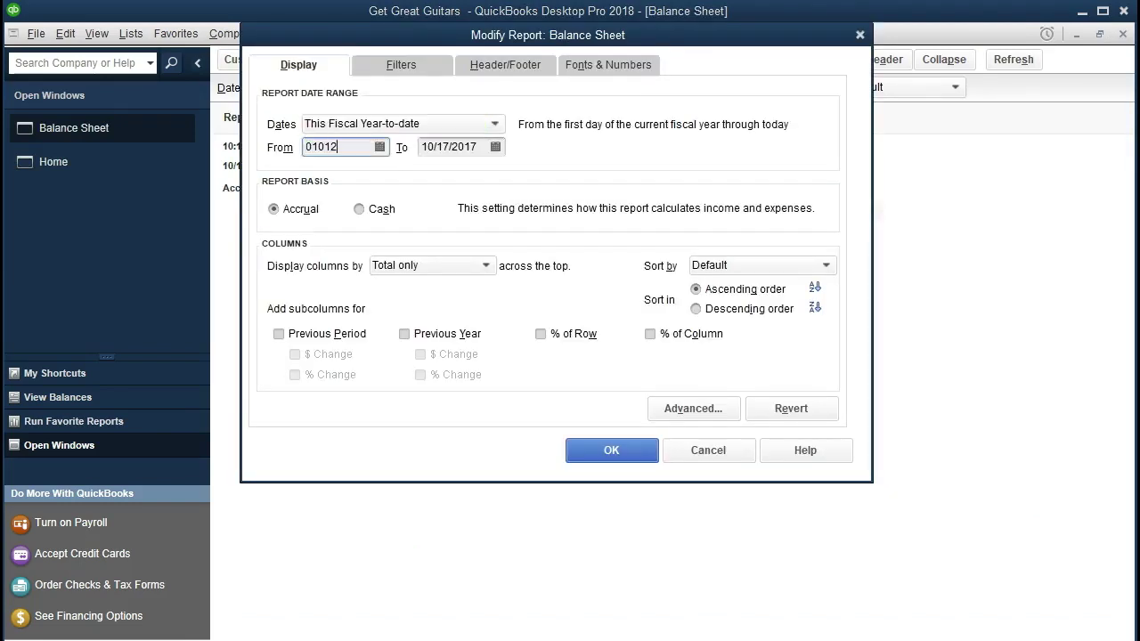
pyautogui.write('1')
pyautogui.press('Tab')
pyautogui.write('123121')
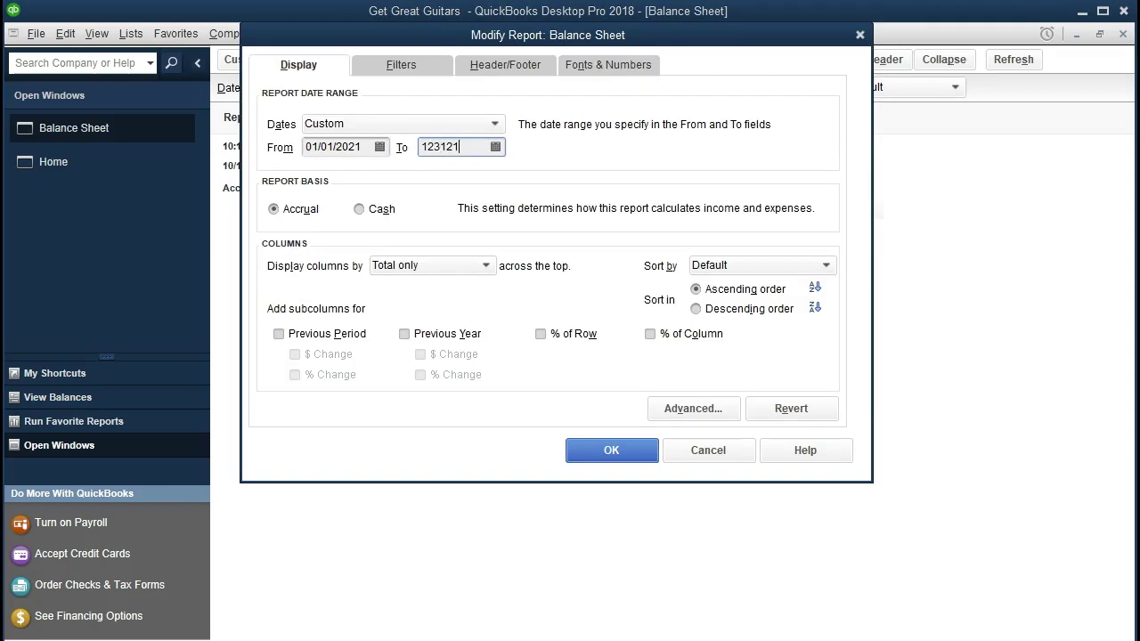
pyautogui.press('Tab')
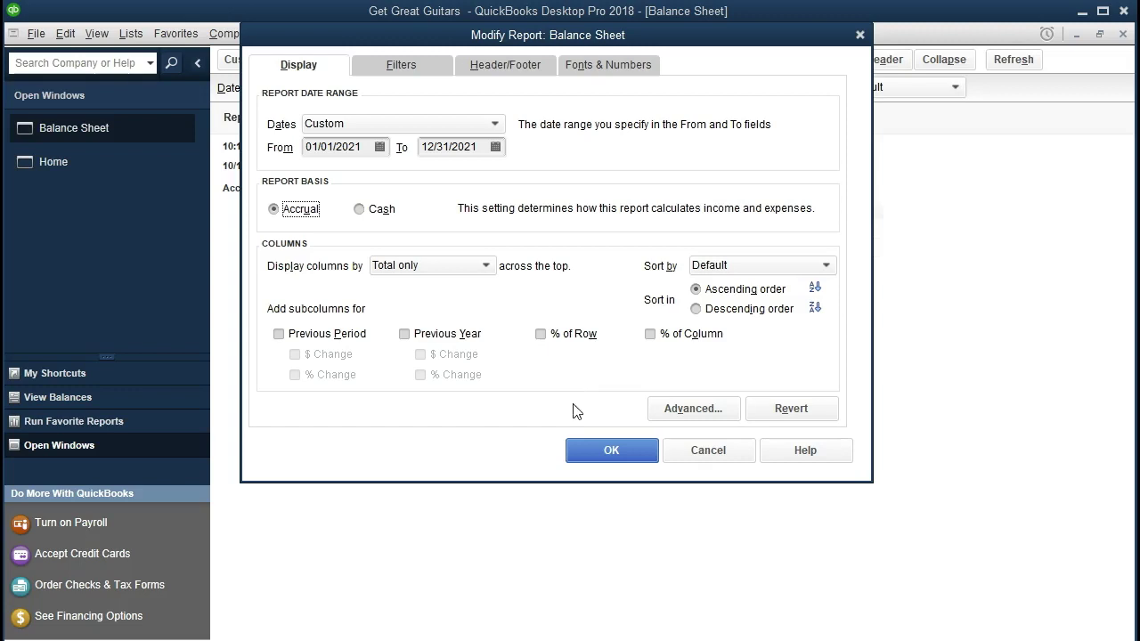
pyautogui.click(595, 449)
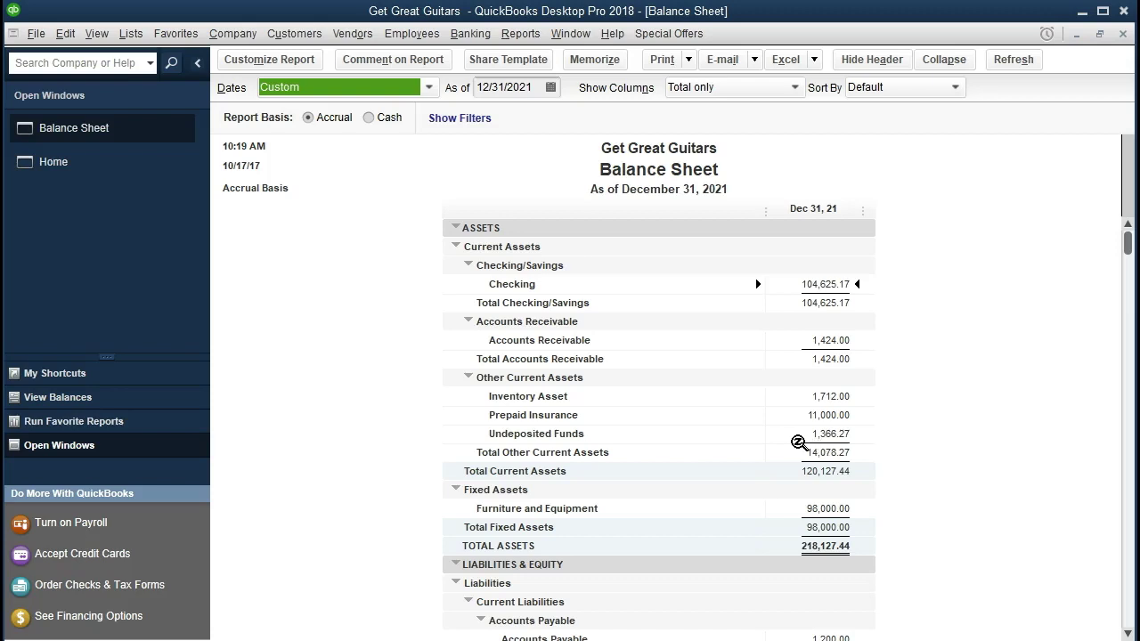
# Examine the Undeposited Funds transactions behind the balance sheet, view the 02/26/2021 Music Stuff Store payment and close it.
pyautogui.doubleClick(797, 436)
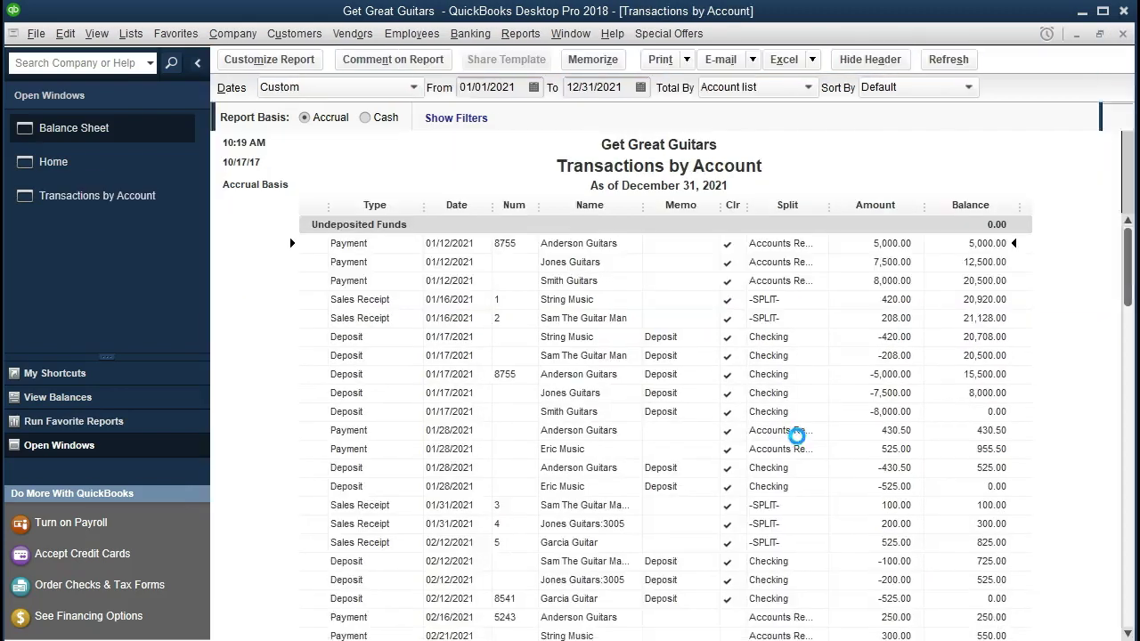
pyautogui.scroll(-6, 805, 457)
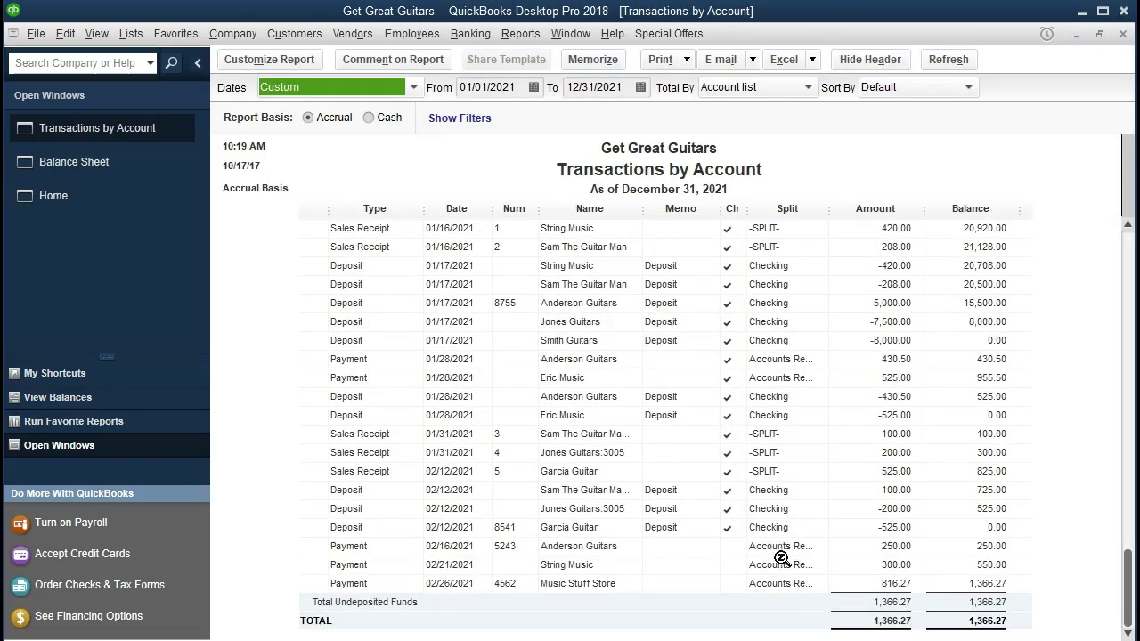
pyautogui.doubleClick(862, 588)
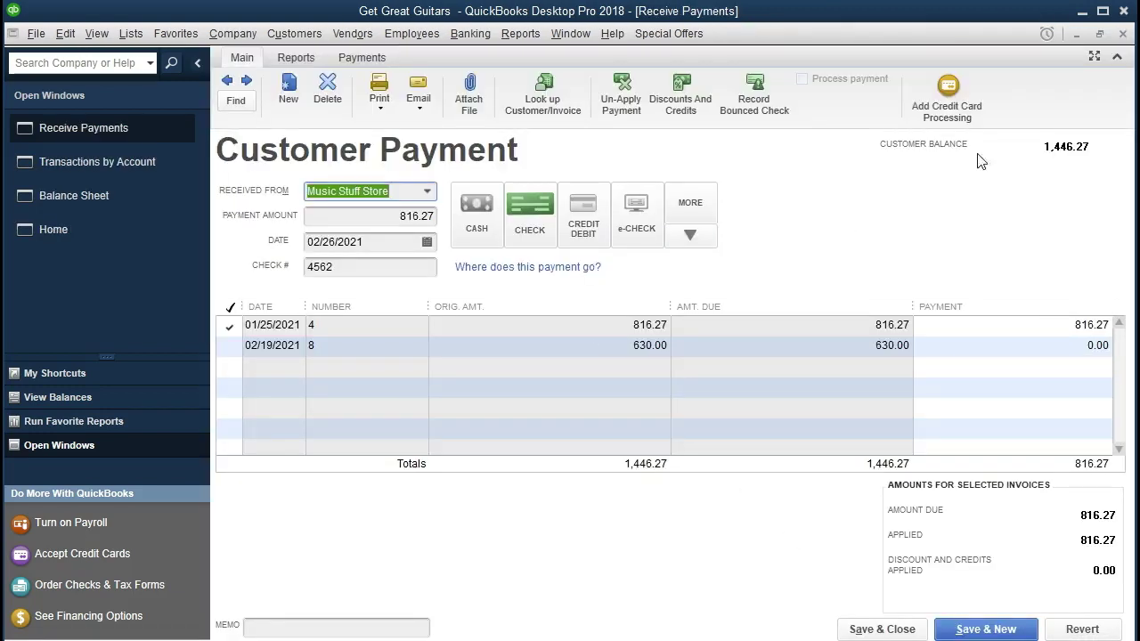
pyautogui.click(1125, 36)
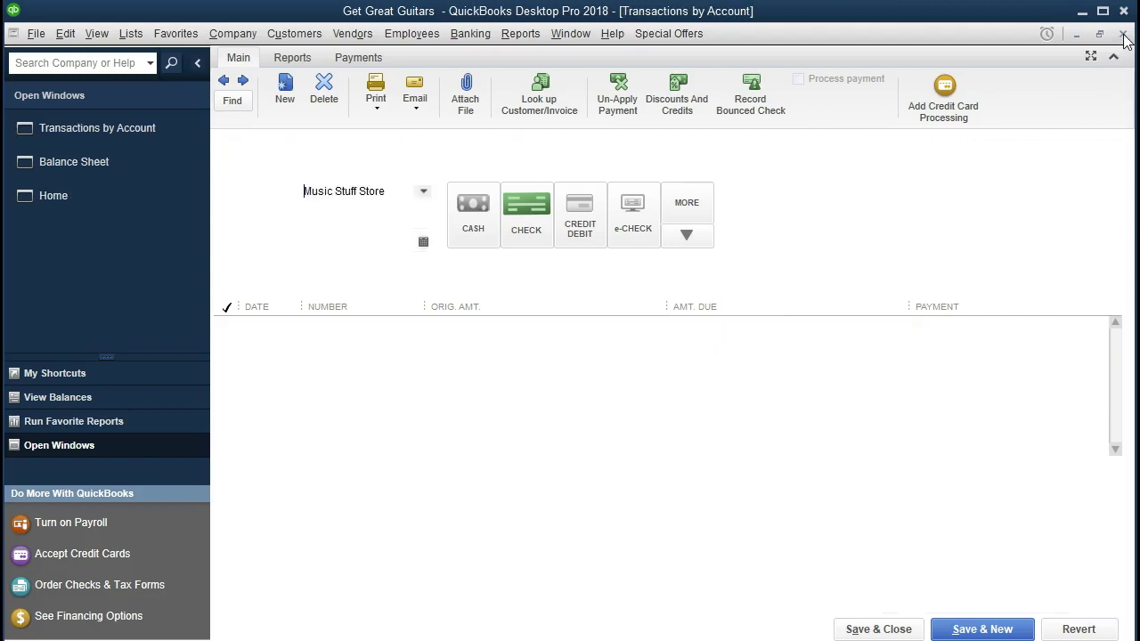
# Examine the Accounts Receivable transactions behind the balance sheet, view the 02/26/2021 Music Stuff Store payment and close it.
pyautogui.click(1124, 36)
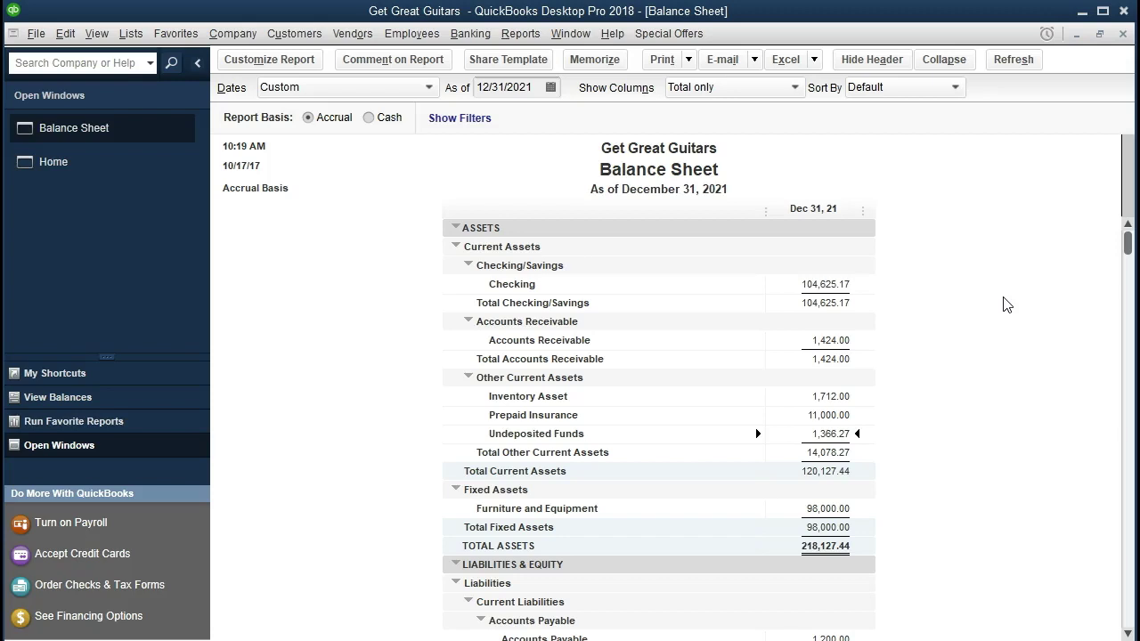
pyautogui.click(841, 339)
pyautogui.doubleClick(788, 342)
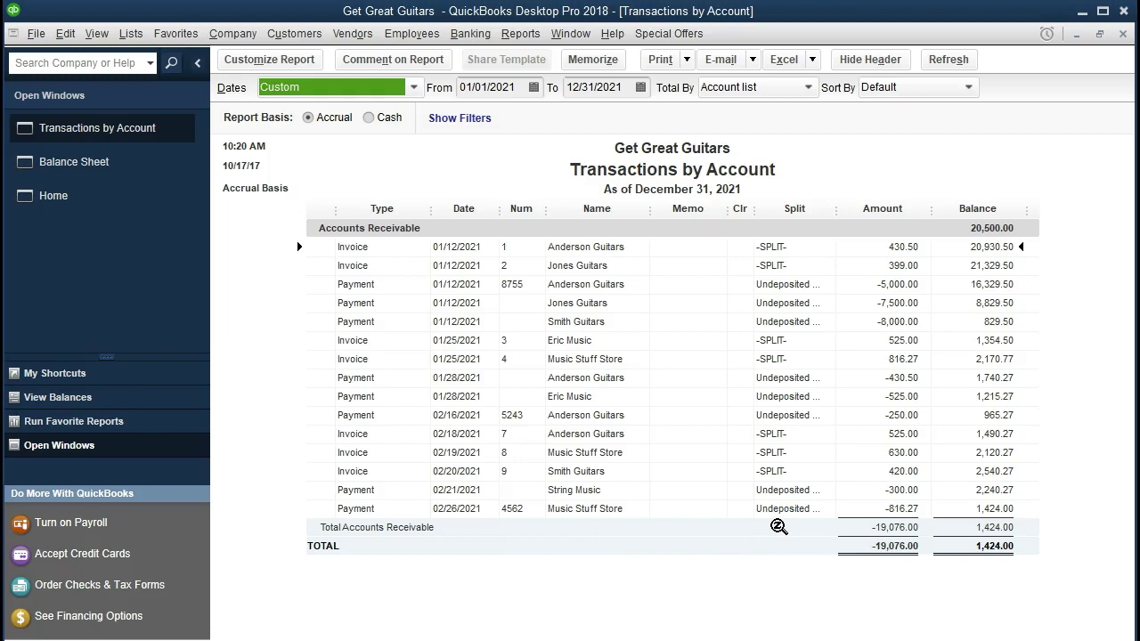
pyautogui.click(852, 509)
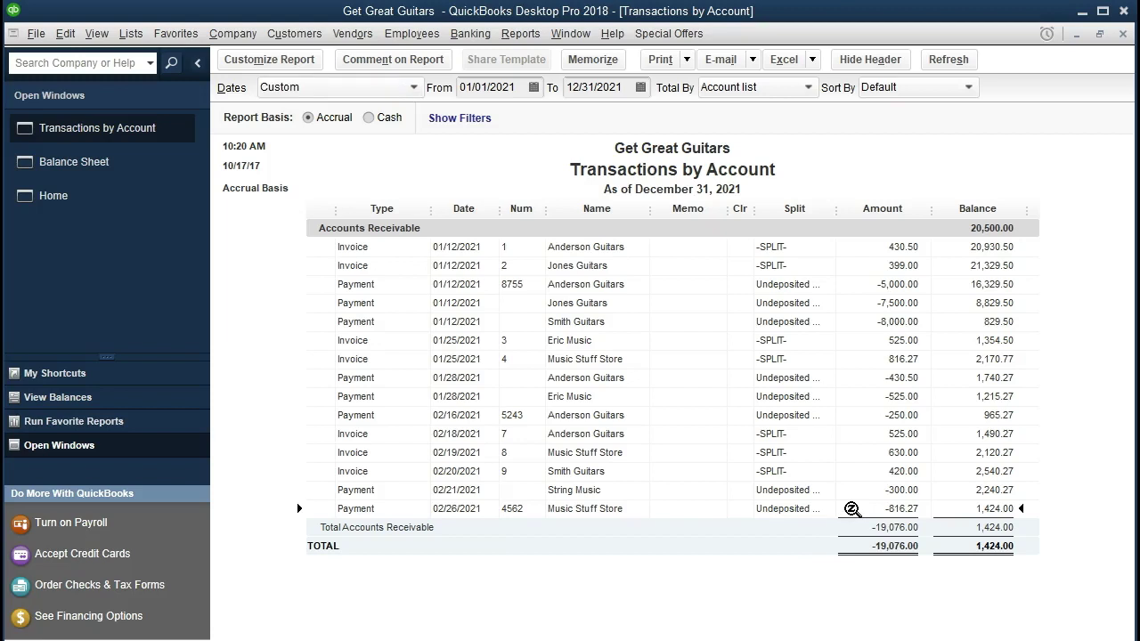
pyautogui.doubleClick(852, 508)
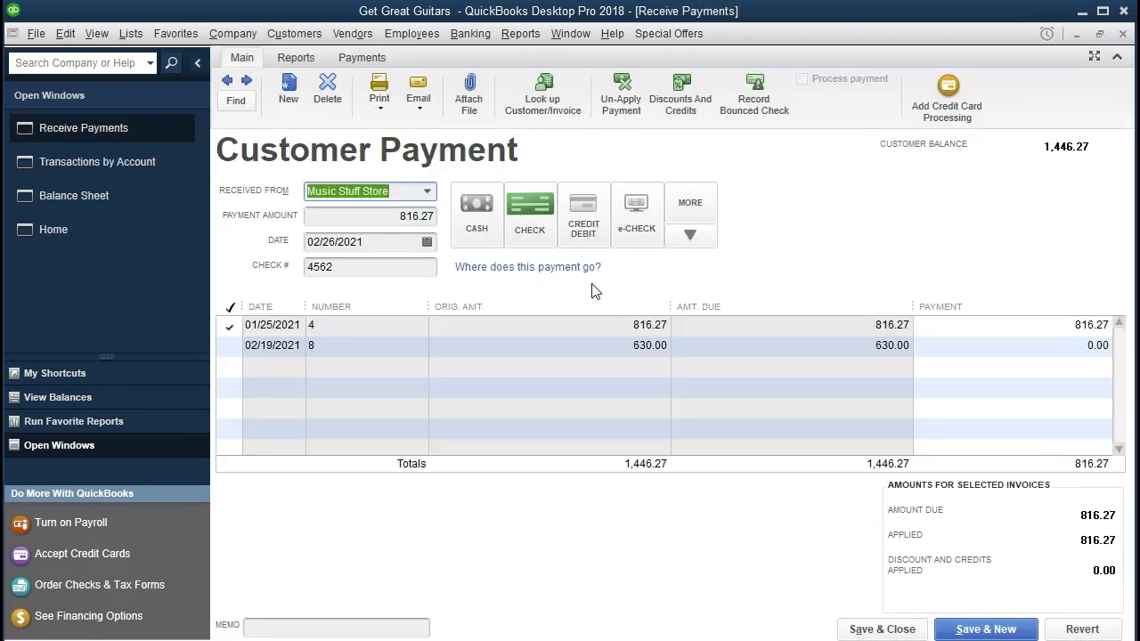
pyautogui.click(1123, 33)
pyautogui.click(1124, 34)
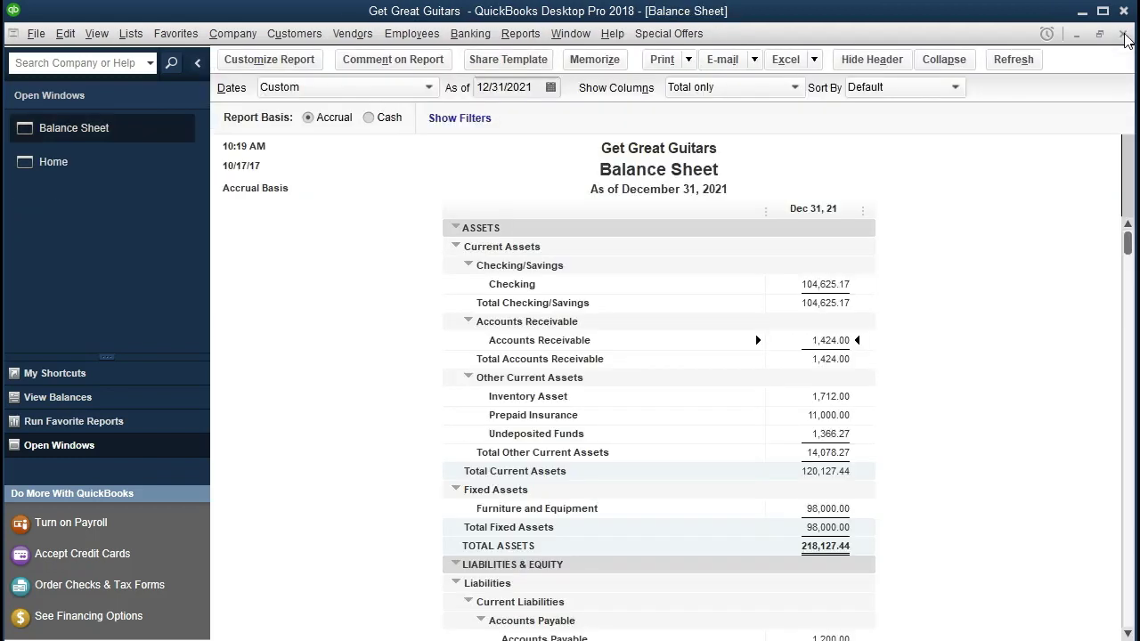
# Open the Customer Balance Detail report from the customers and receivables reports.
pyautogui.click(526, 33)
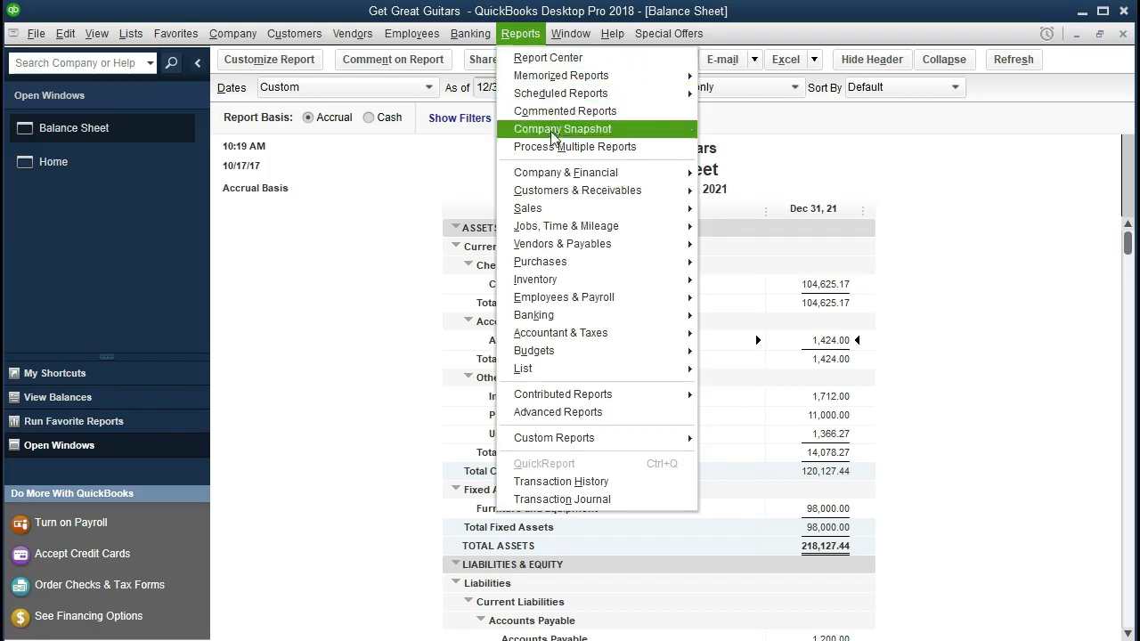
pyautogui.moveTo(593, 191)
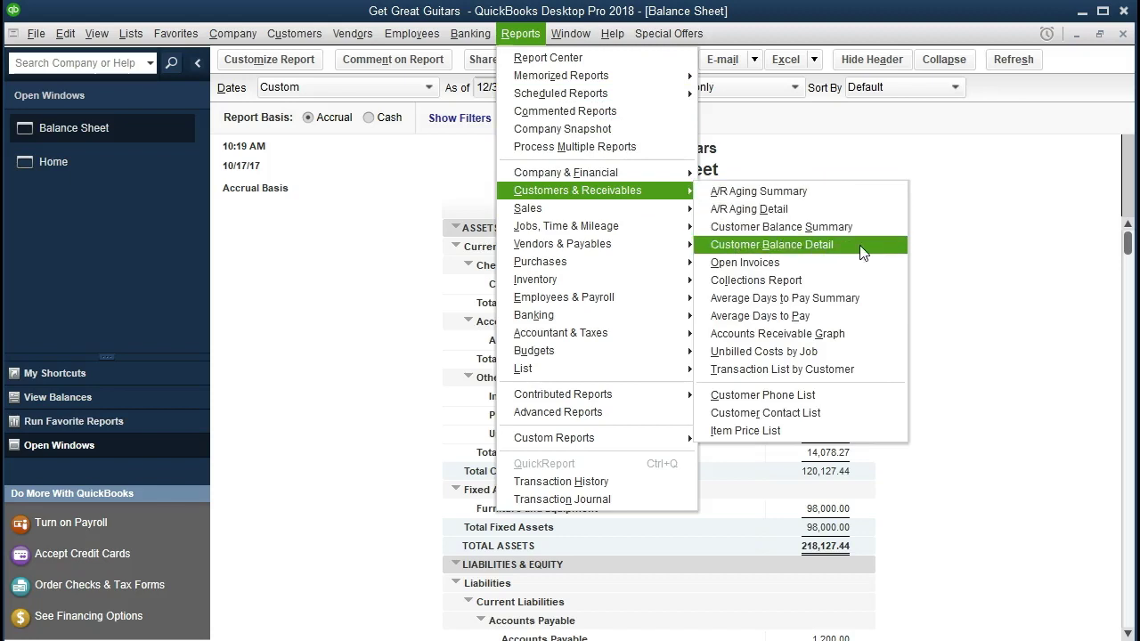
pyautogui.click(771, 245)
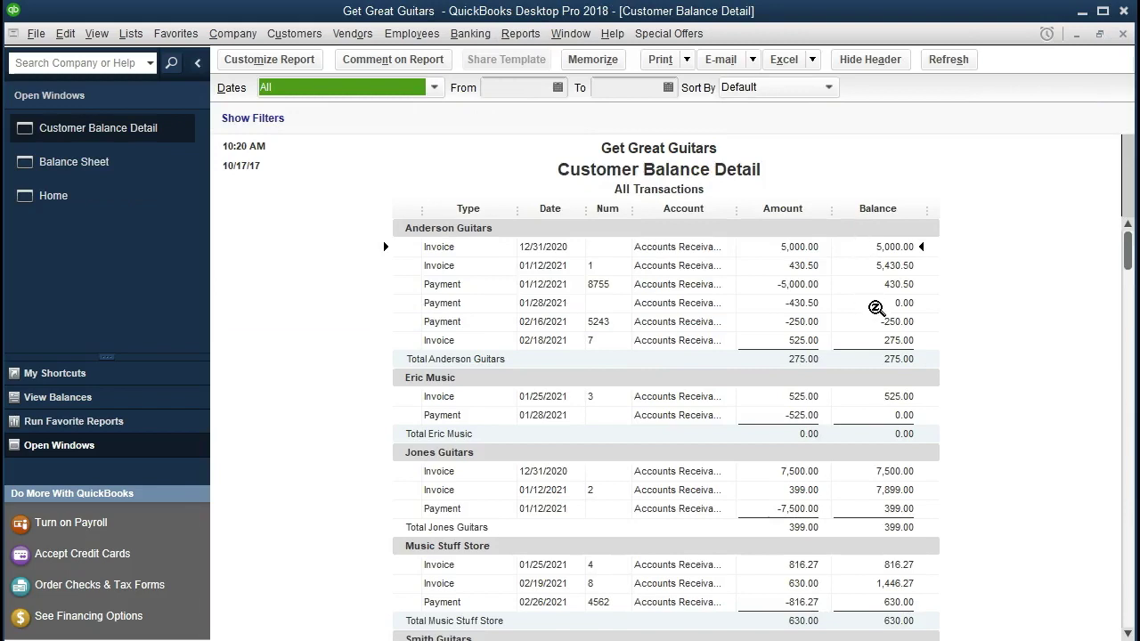
# Review the Music Stuff Store invoices and payment, and compare the report's total with Accounts Receivable on the balance sheet.
pyautogui.scroll(-3, 873, 306)
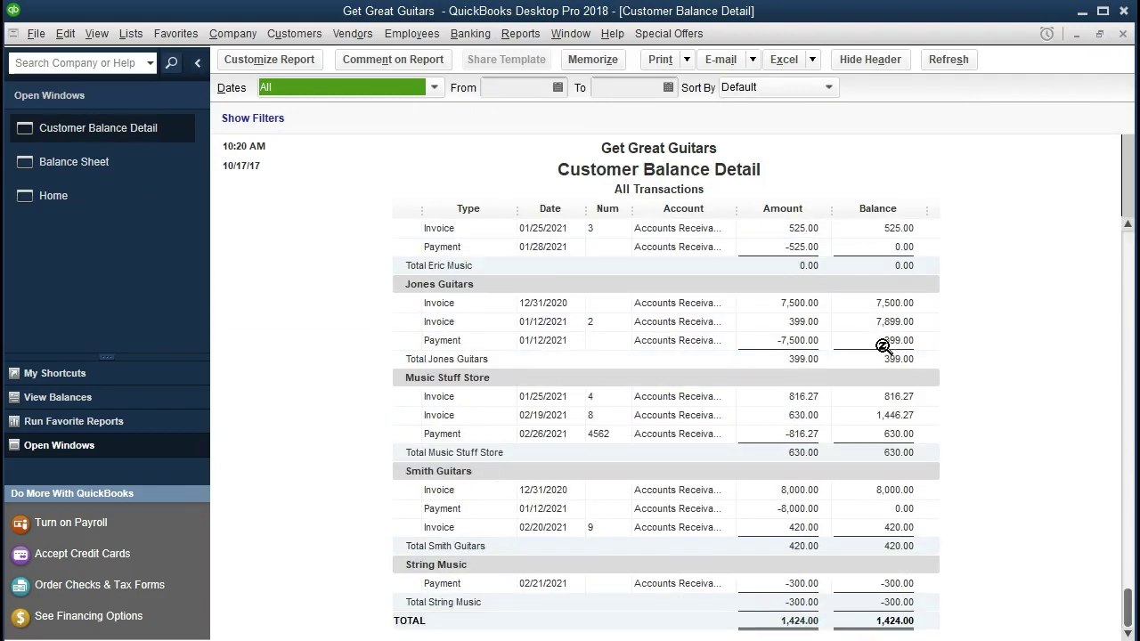
pyautogui.click(815, 401)
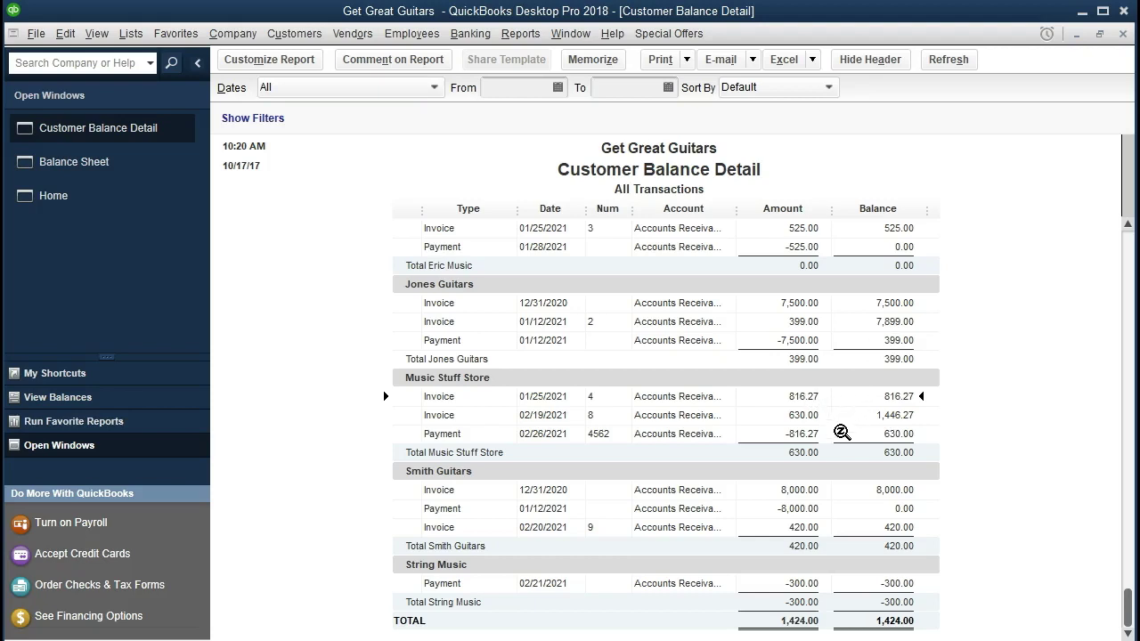
pyautogui.click(817, 436)
pyautogui.click(793, 416)
pyautogui.click(777, 625)
pyautogui.click(127, 176)
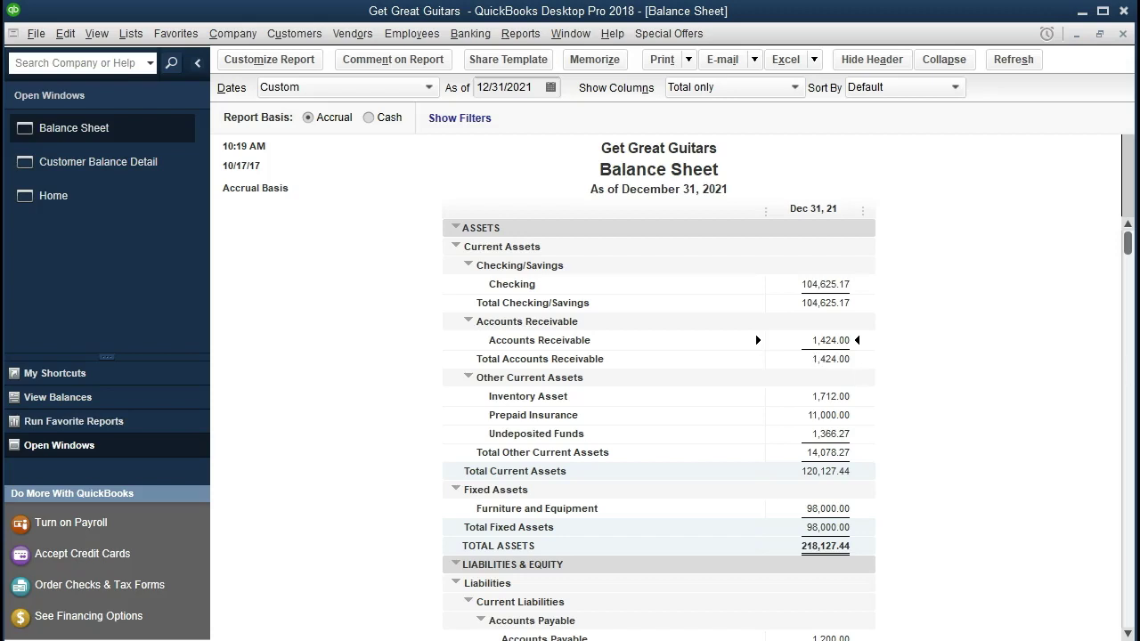
pyautogui.click(123, 171)
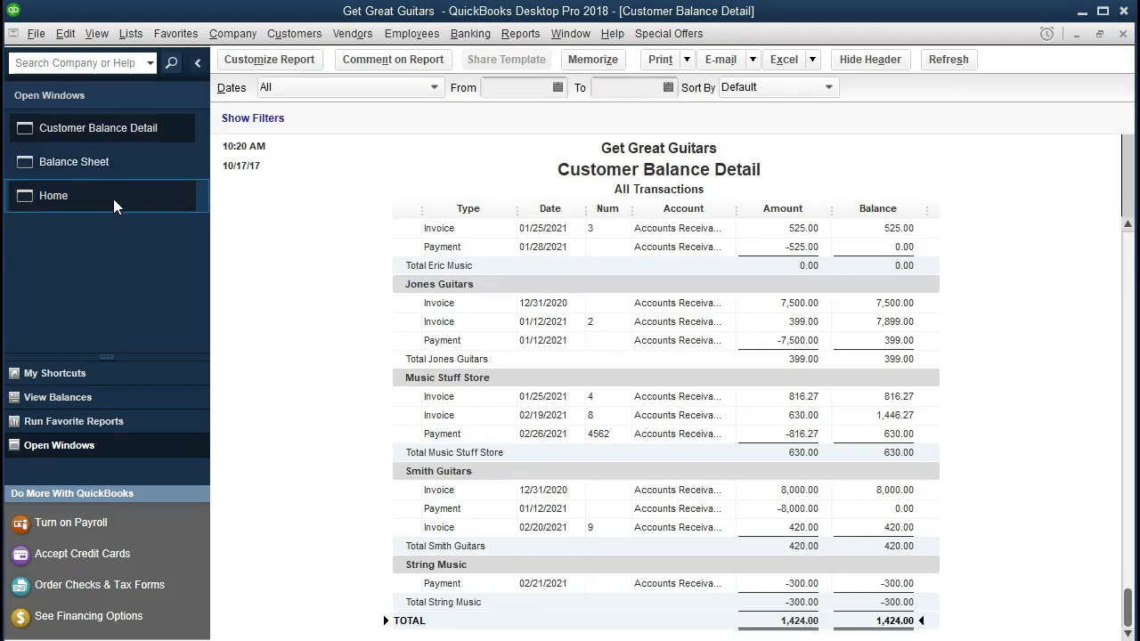
# Start a new customer payment from the home page with Anderson Guitars as the paying customer.
pyautogui.click(113, 198)
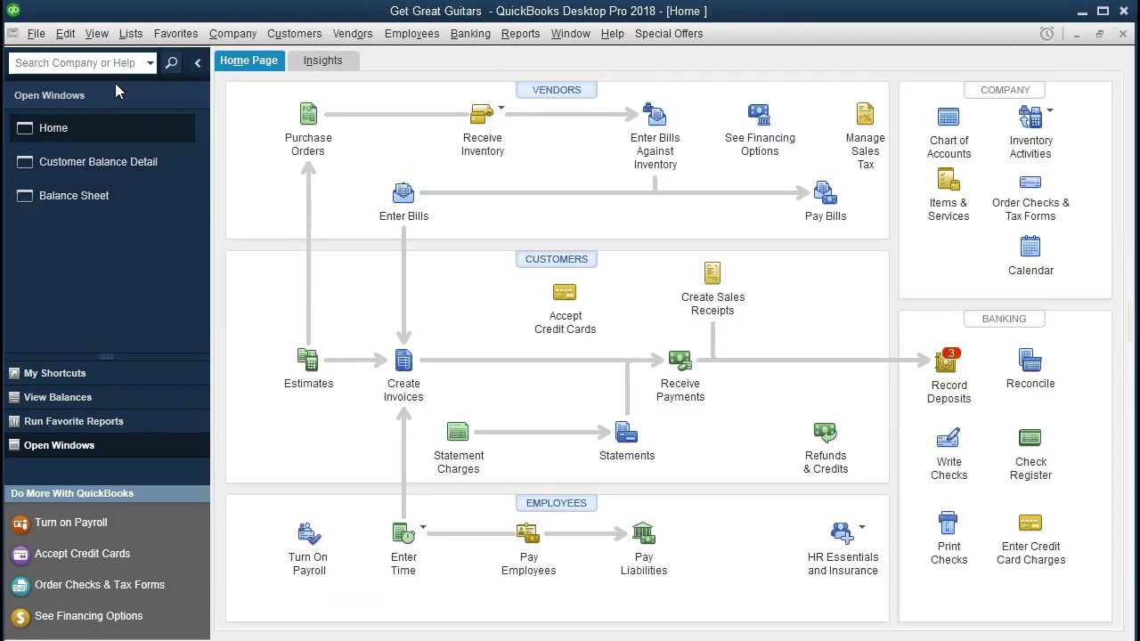
pyautogui.click(95, 32)
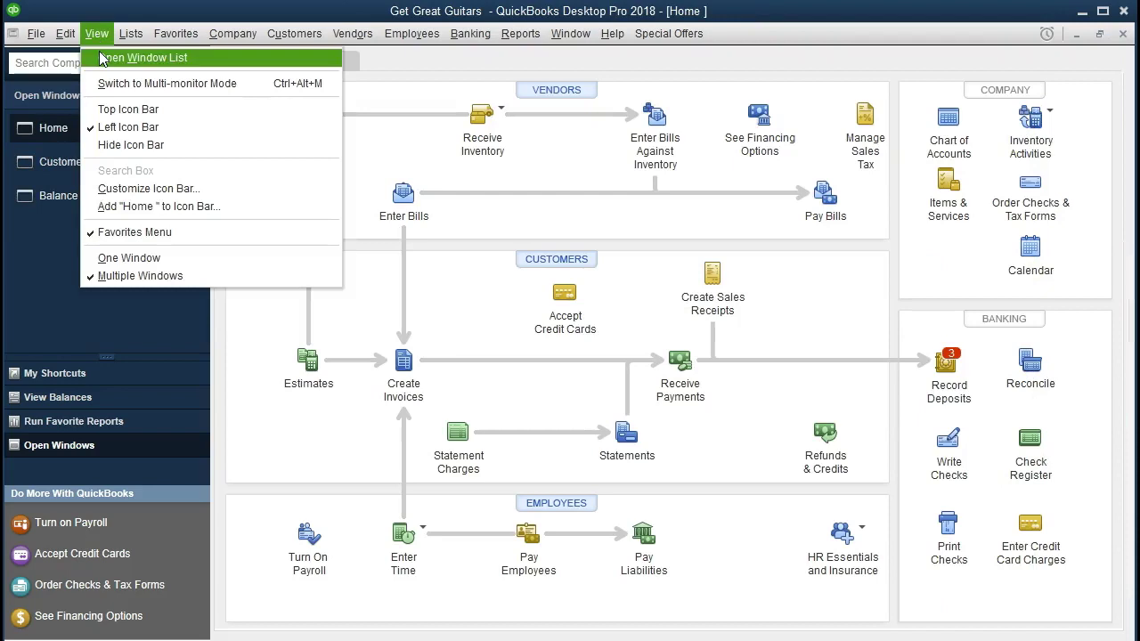
pyautogui.click(99, 34)
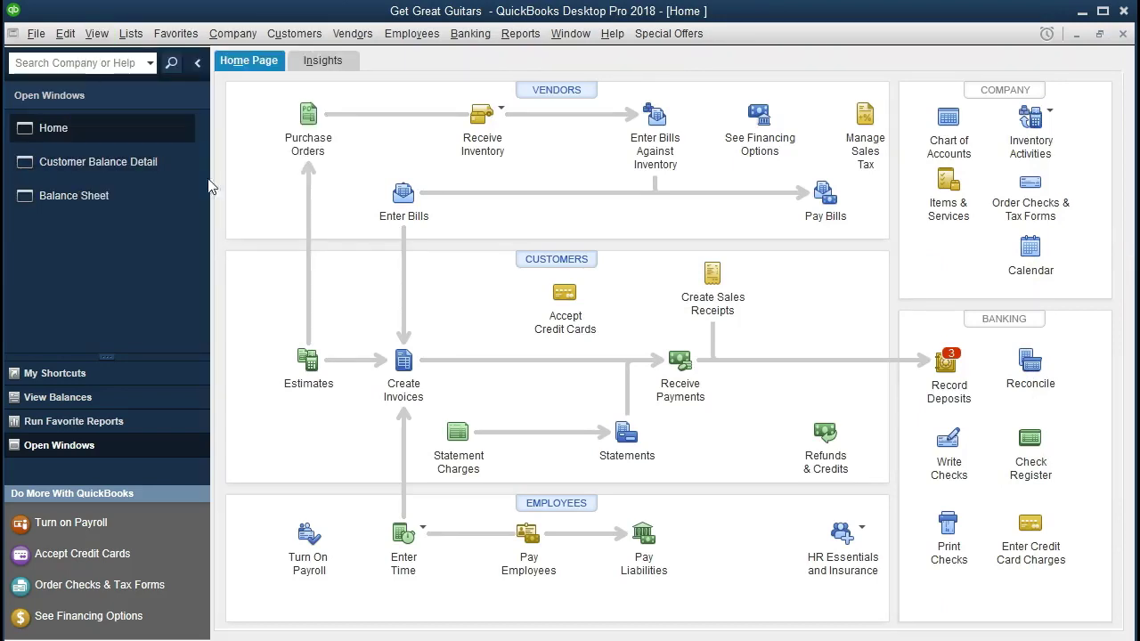
pyautogui.click(680, 361)
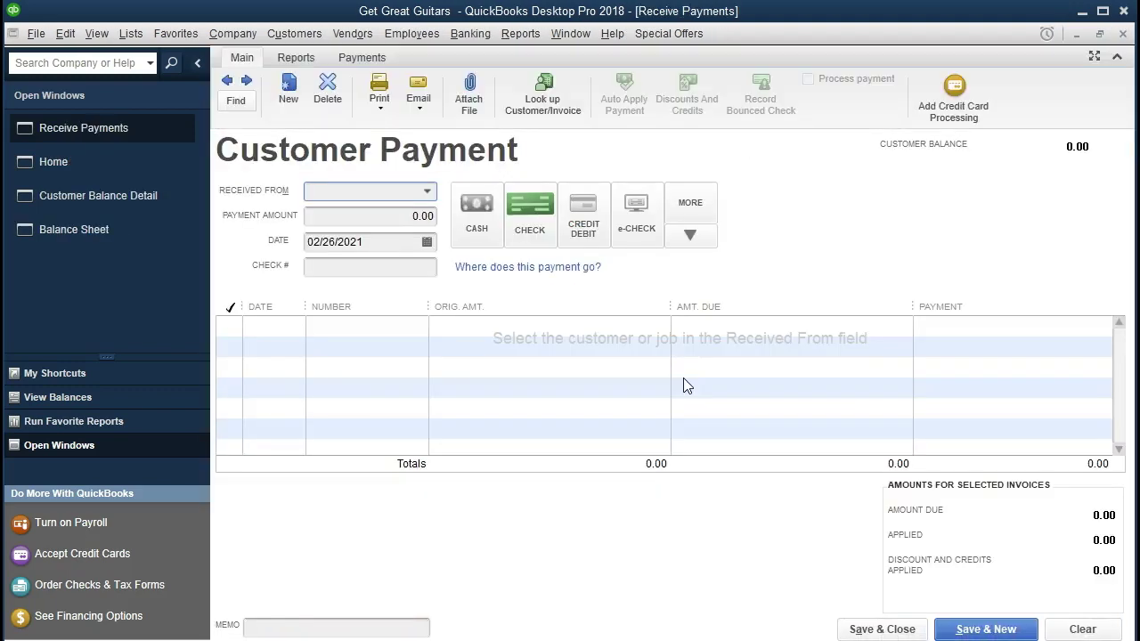
pyautogui.click(428, 193)
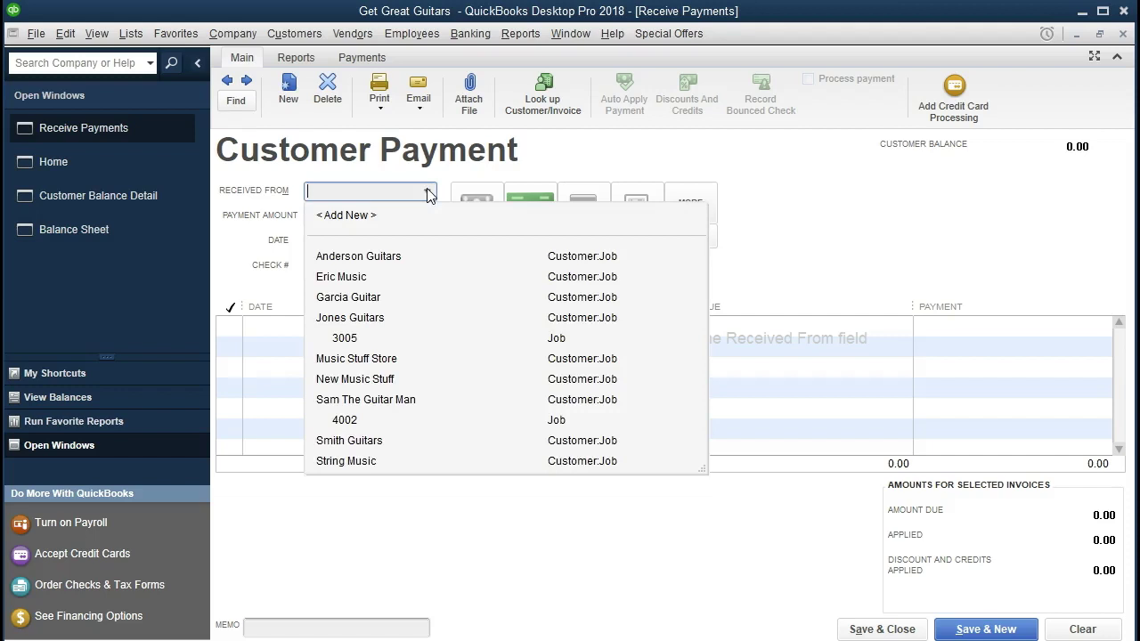
pyautogui.write('Anderson Guitars')
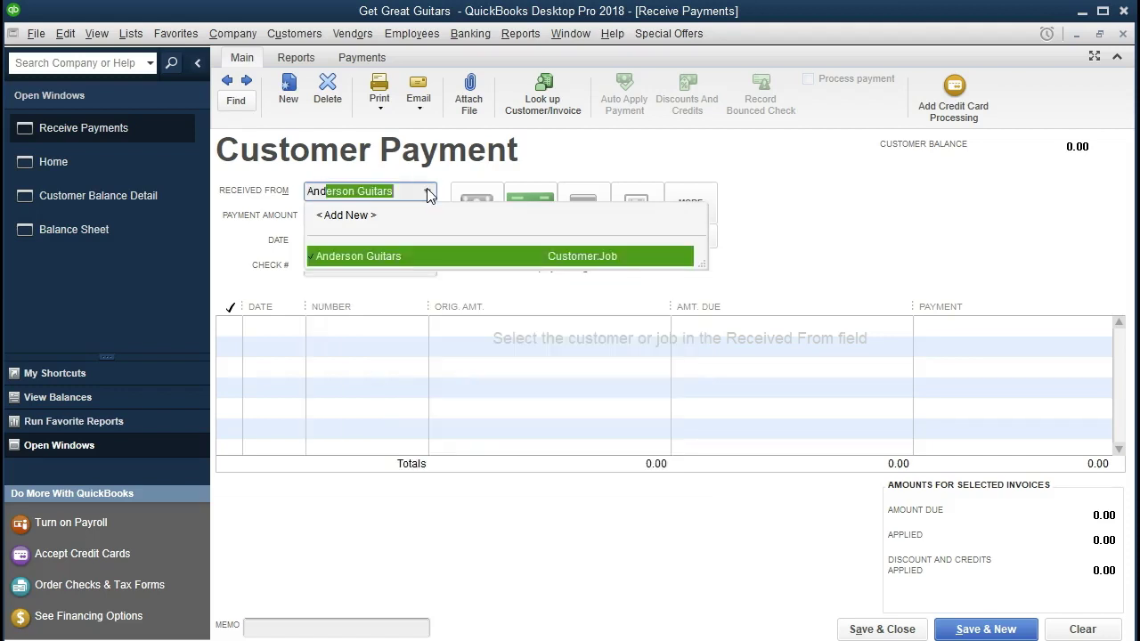
pyautogui.press('Tab')
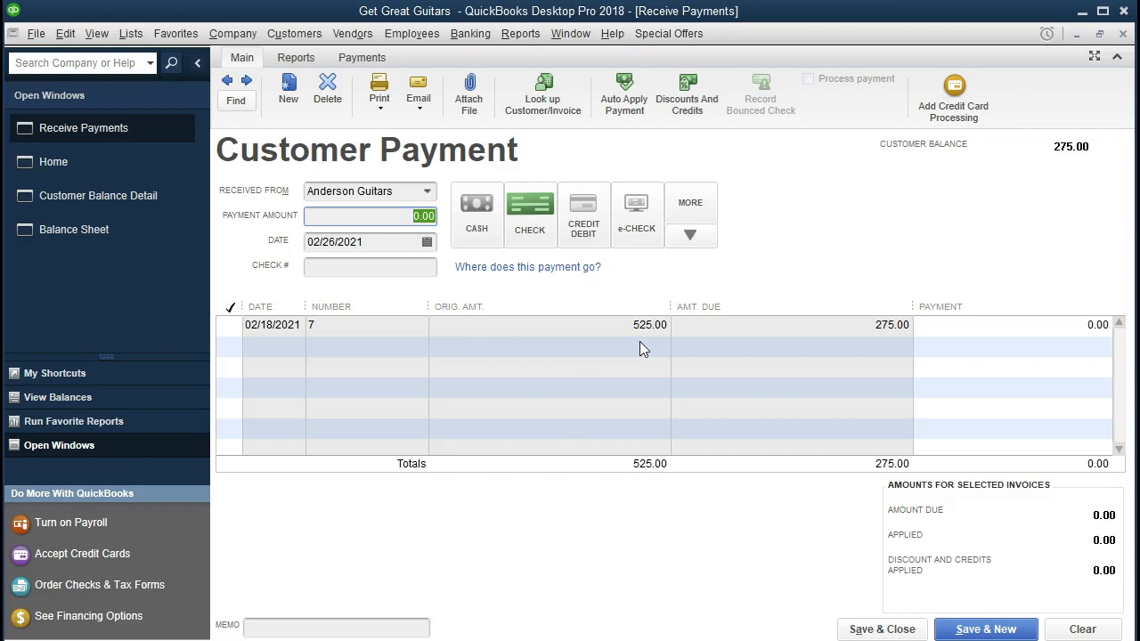
# Apply the Anderson Guitars payment to the 02/18/2021 invoice number 7 and keep automatic payment calculation on.
pyautogui.click(229, 326)
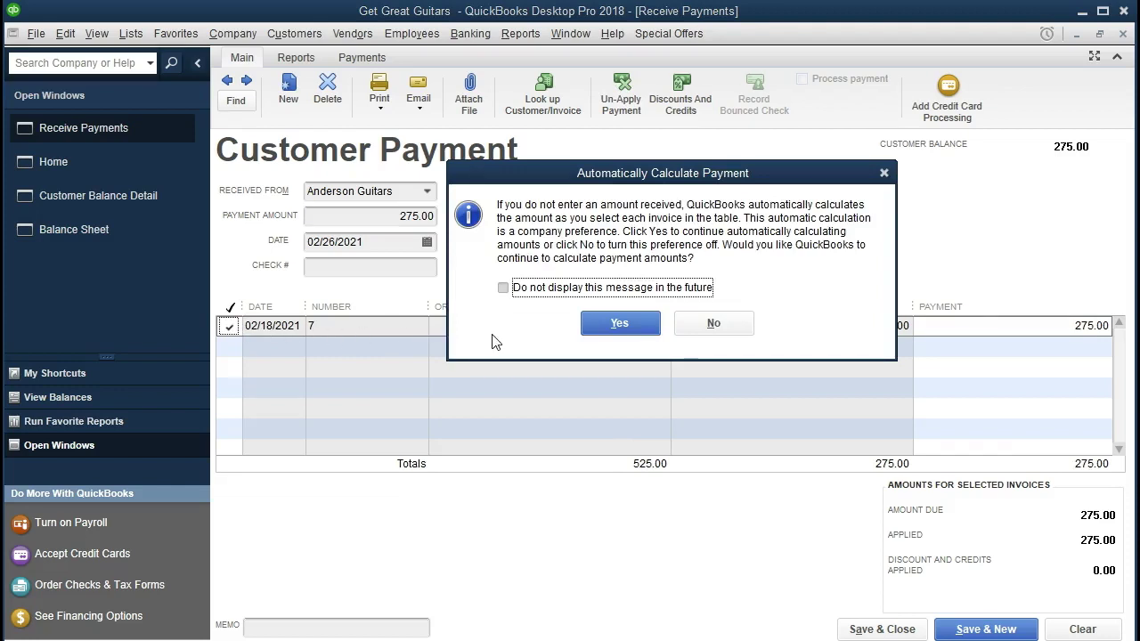
pyautogui.click(593, 325)
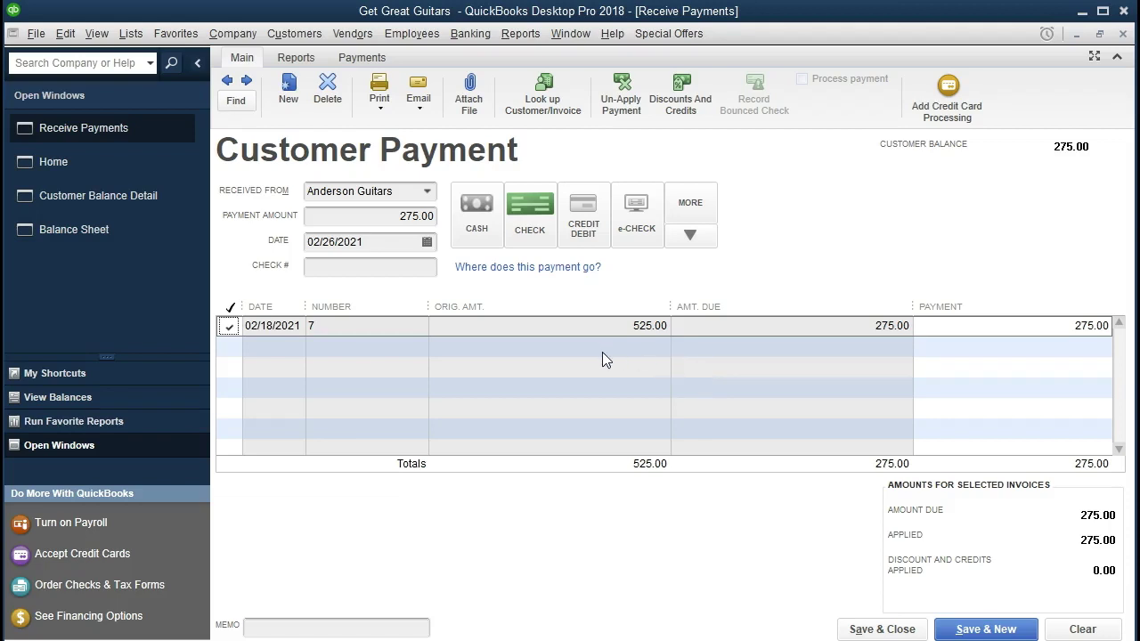
pyautogui.click(391, 218)
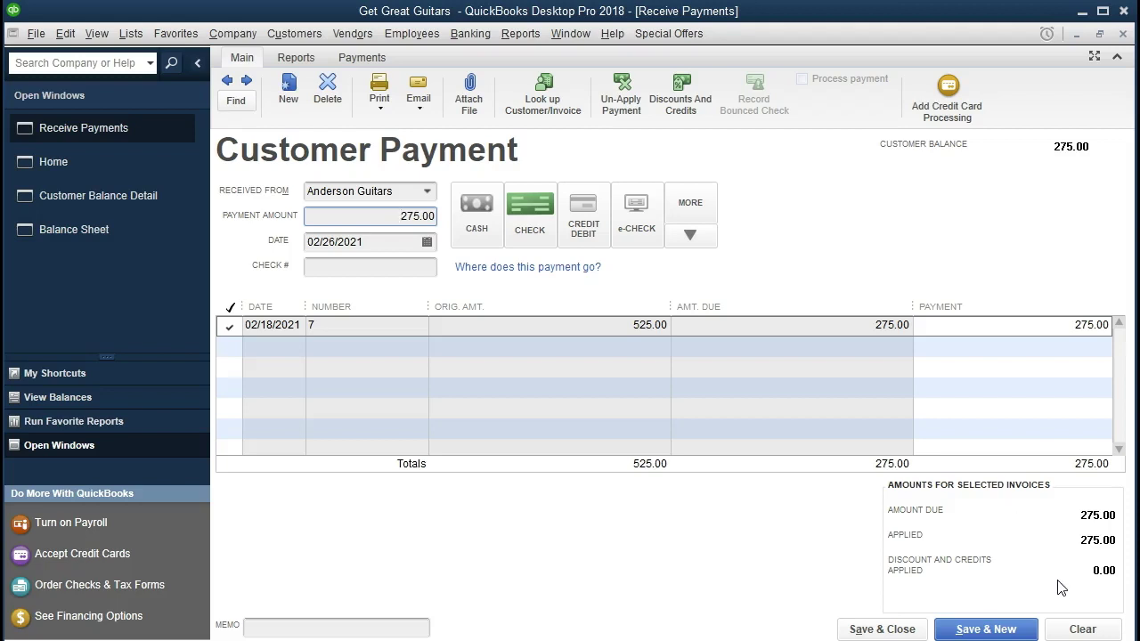
pyautogui.click(384, 236)
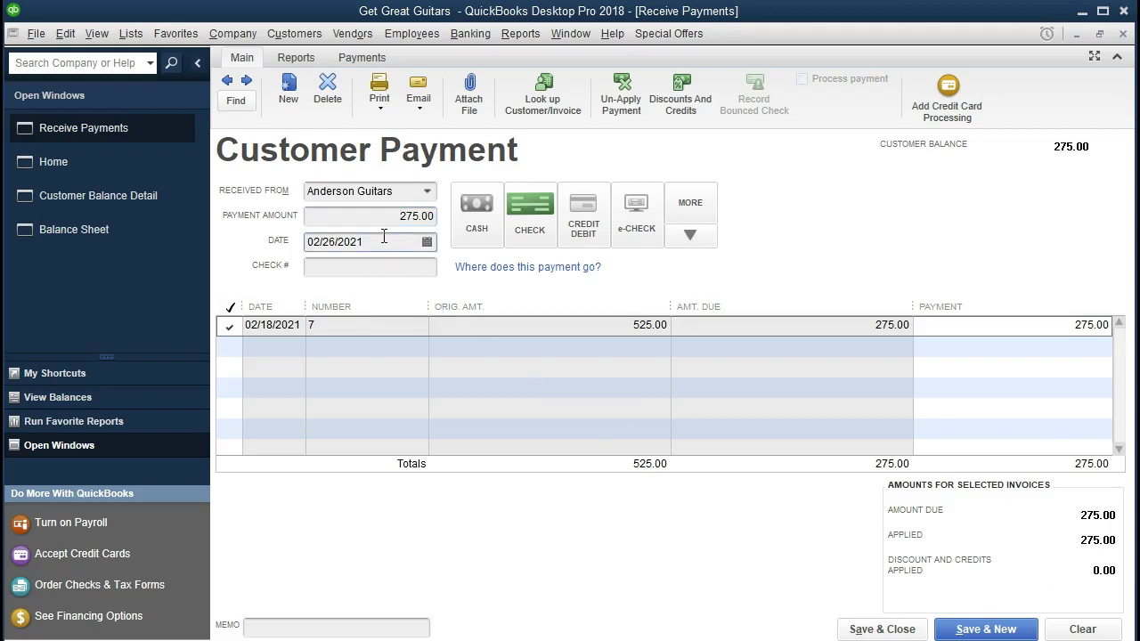
pyautogui.press('Tab')
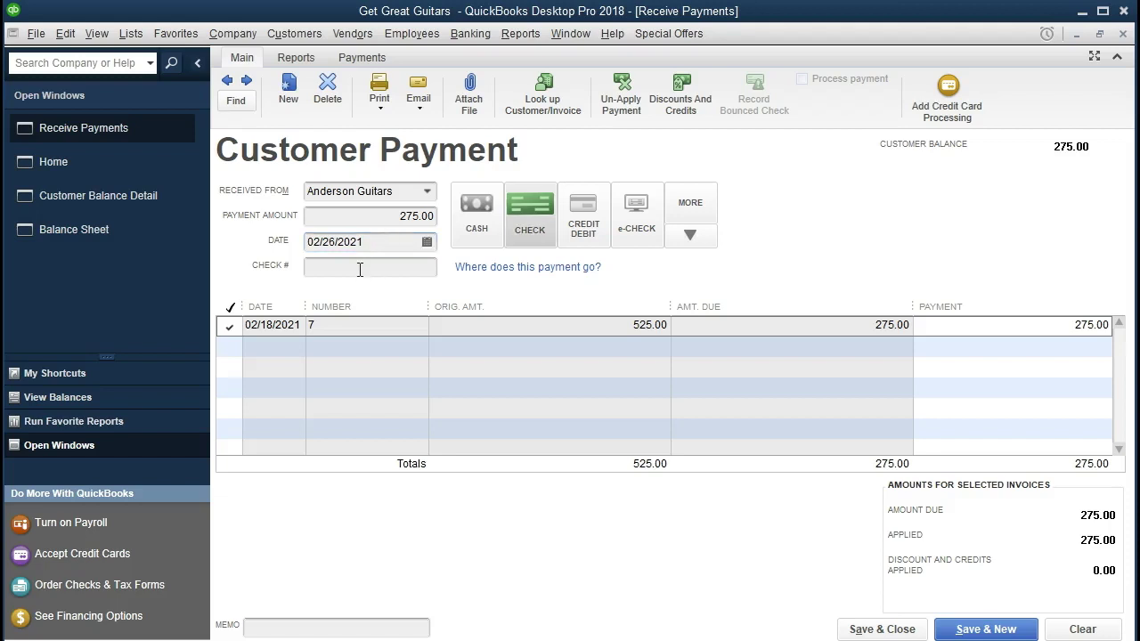
# Enter check number 5321 for the Anderson Guitars payment, then save and close the payment form.
pyautogui.click(366, 265)
pyautogui.write('5321')
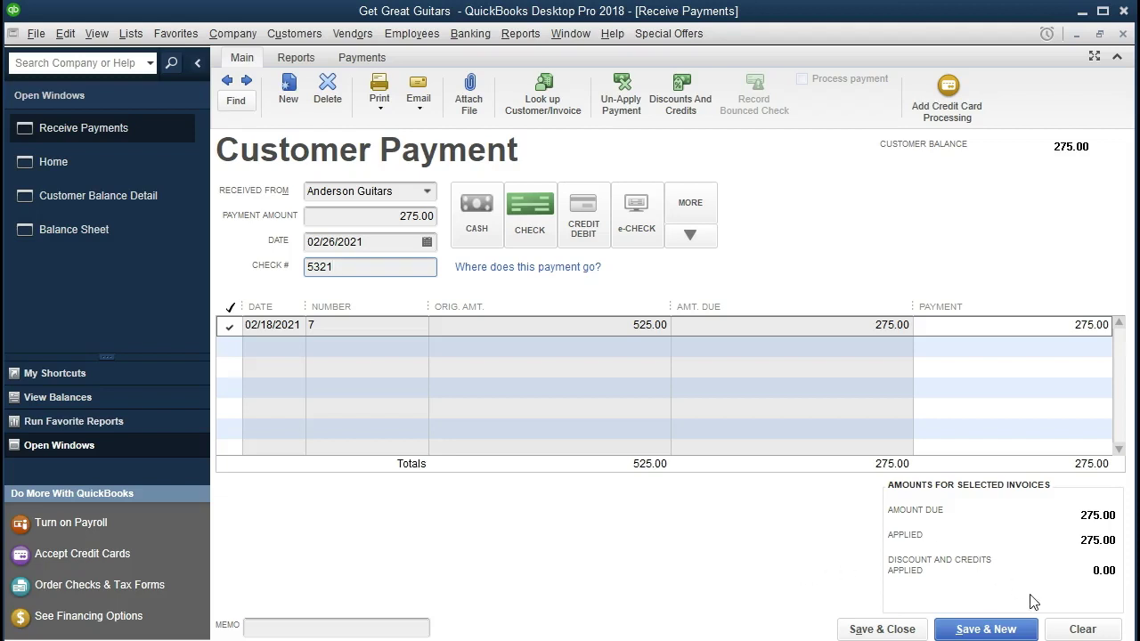
pyautogui.click(885, 630)
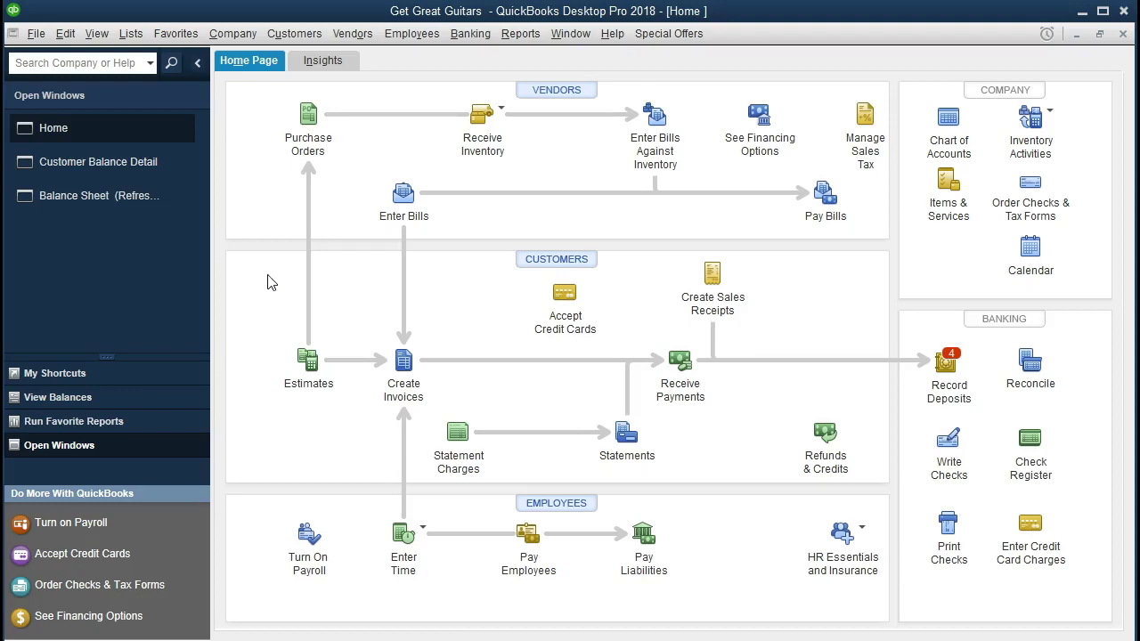
# Examine the Undeposited Funds transactions behind the balance sheet, view the 02/26/2021 Anderson Guitars payment and close it.
pyautogui.click(121, 200)
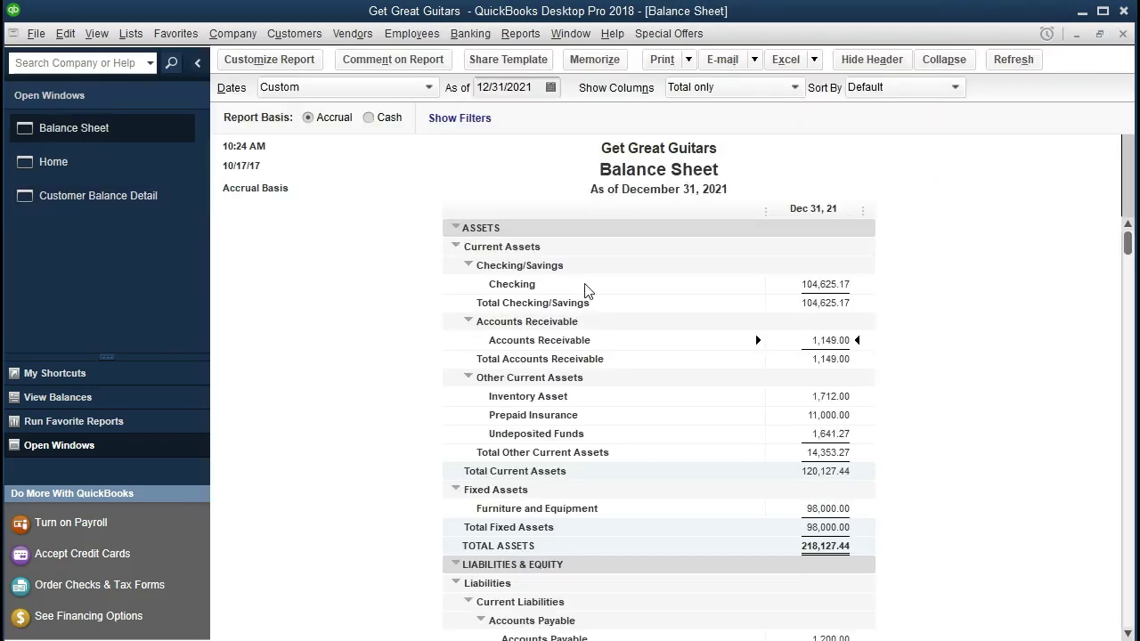
pyautogui.scroll(-1, 586, 291)
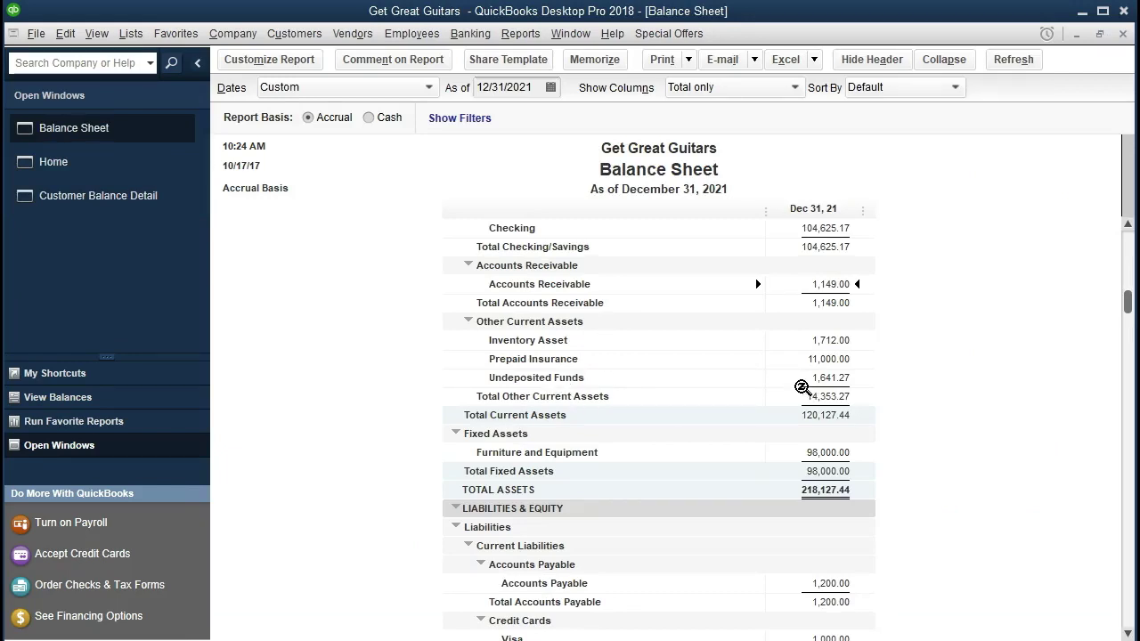
pyautogui.doubleClick(798, 380)
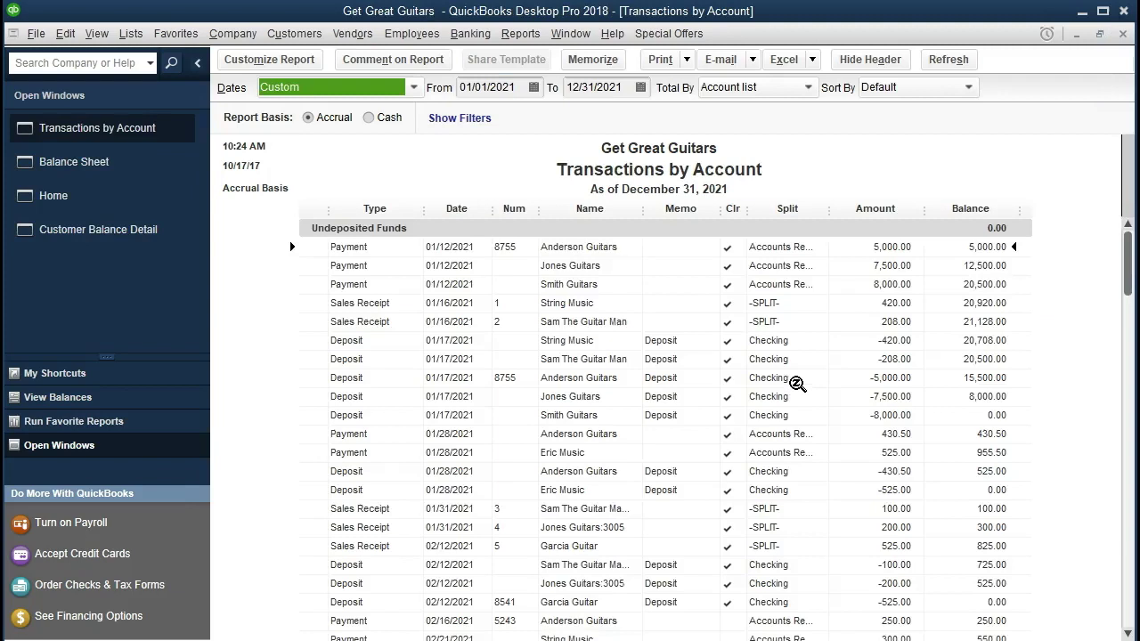
pyautogui.scroll(-2, 798, 384)
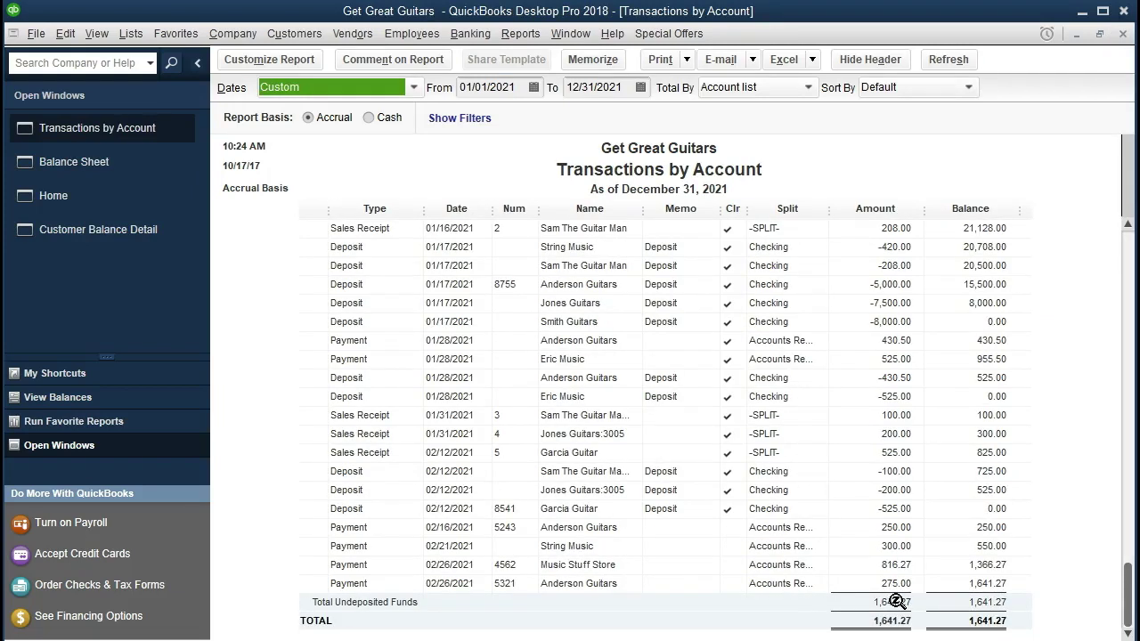
pyautogui.doubleClick(861, 584)
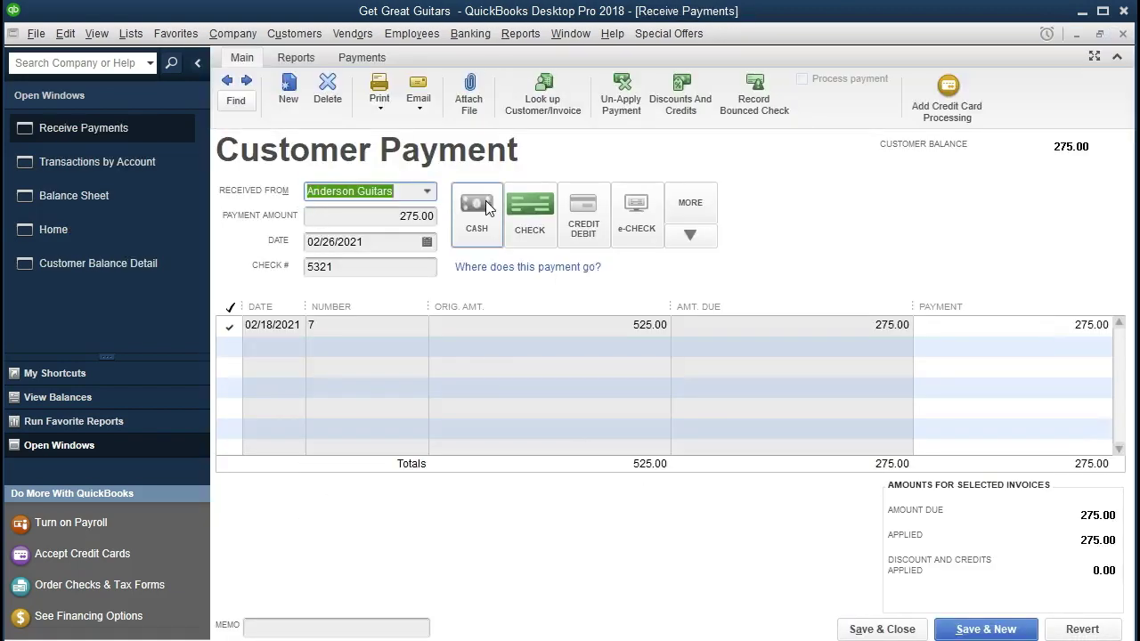
pyautogui.click(1125, 37)
pyautogui.click(1125, 37)
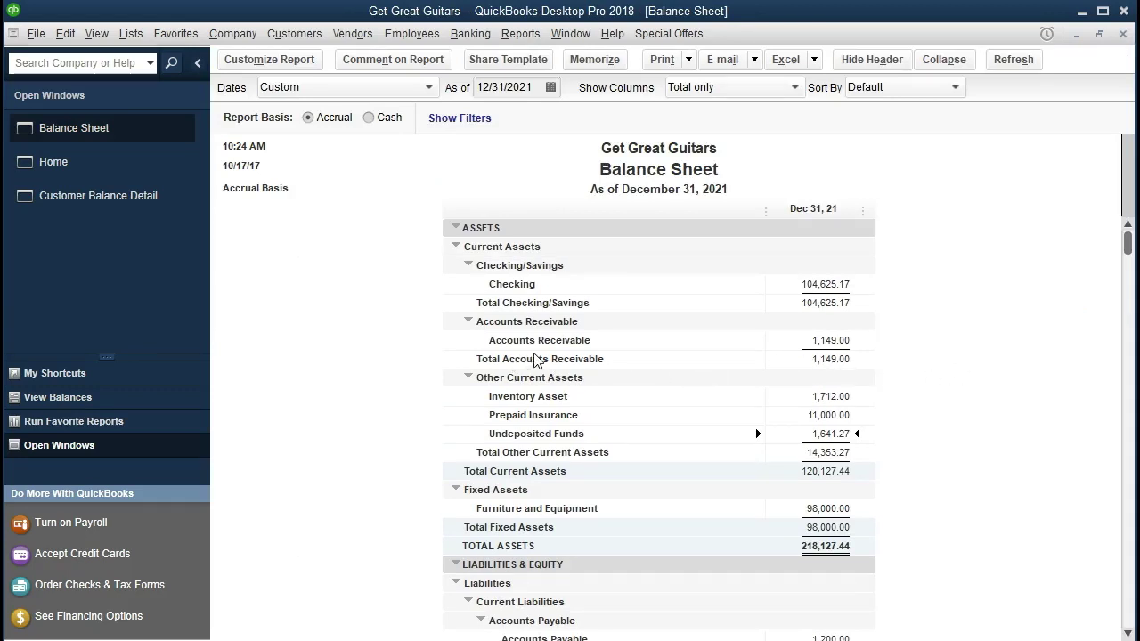
# Open the Accounts Receivable transactions behind the balance sheet and view the 02/26/2021 Anderson Guitars payment.
pyautogui.doubleClick(792, 336)
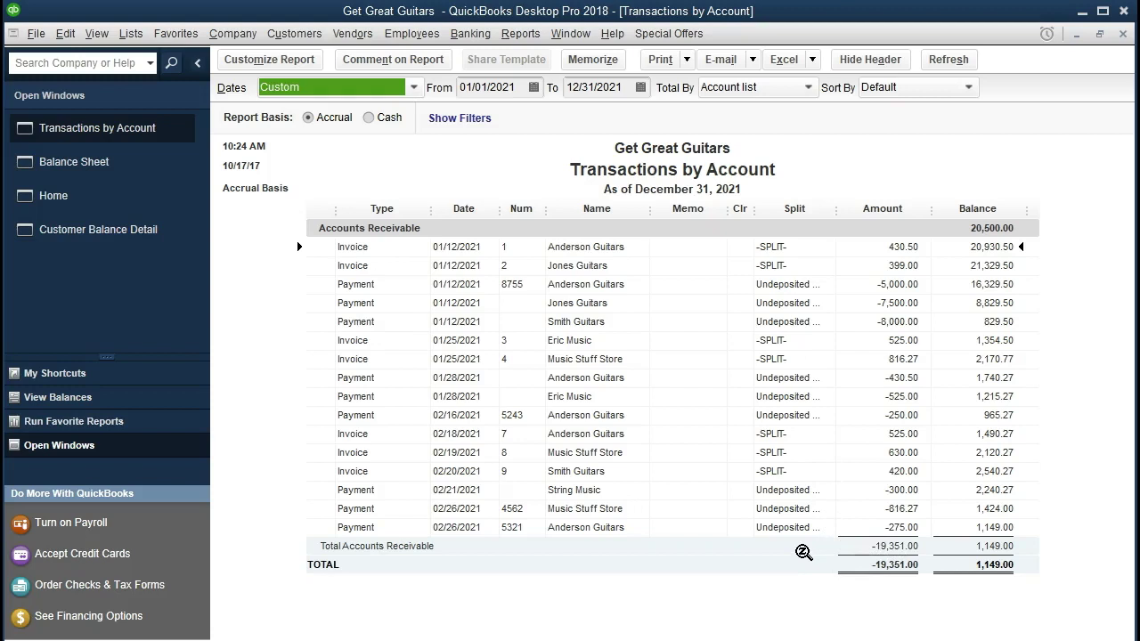
pyautogui.click(860, 529)
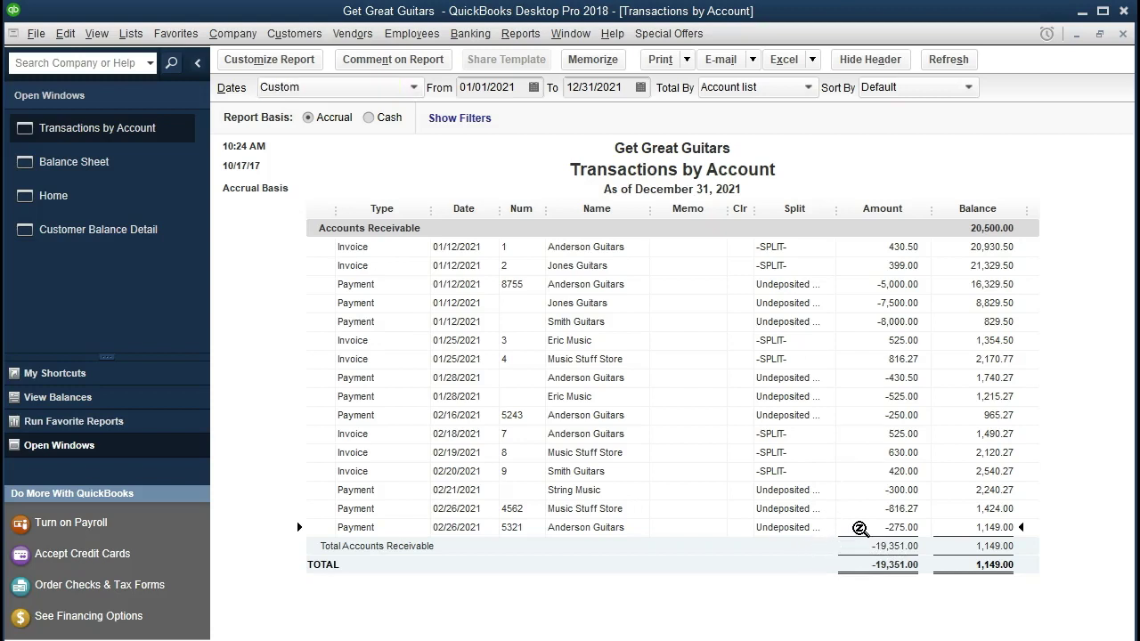
pyautogui.doubleClick(860, 529)
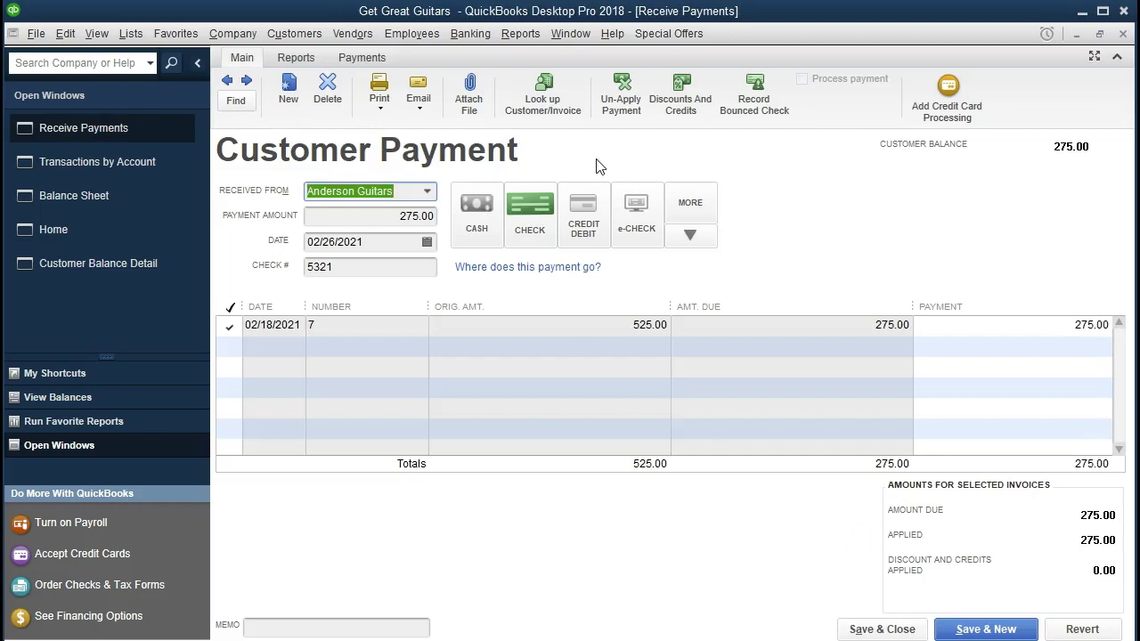
# Close the Anderson Guitars payment and the Accounts Receivable transactions, and bring up Anderson Guitars in the Customer Balance Detail report.
pyautogui.click(1122, 33)
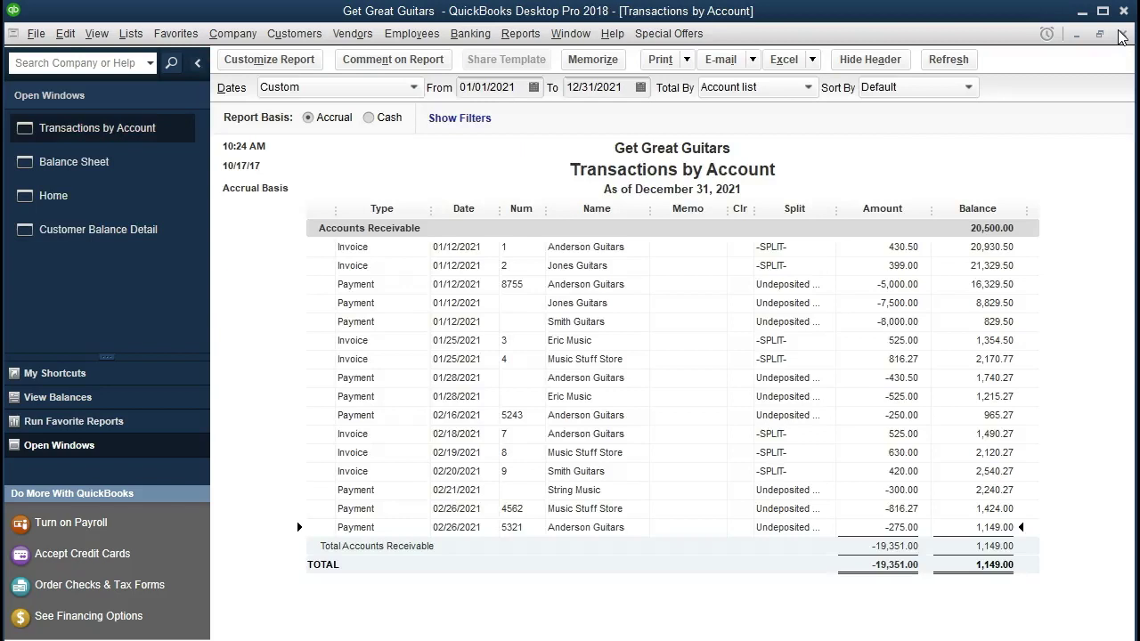
pyautogui.click(1123, 33)
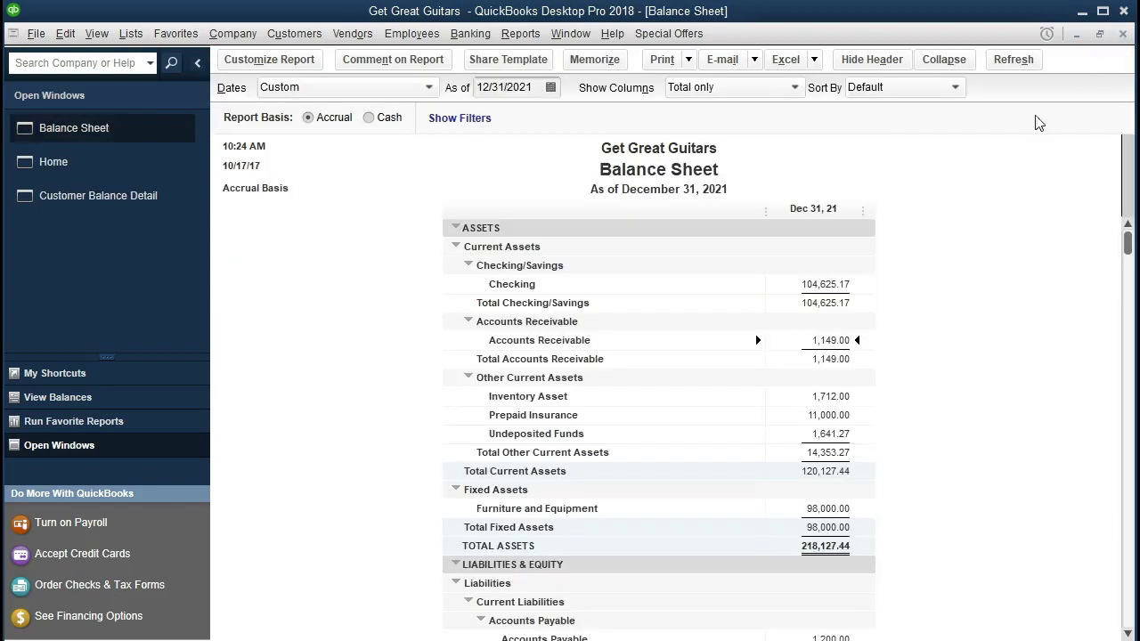
pyautogui.click(102, 208)
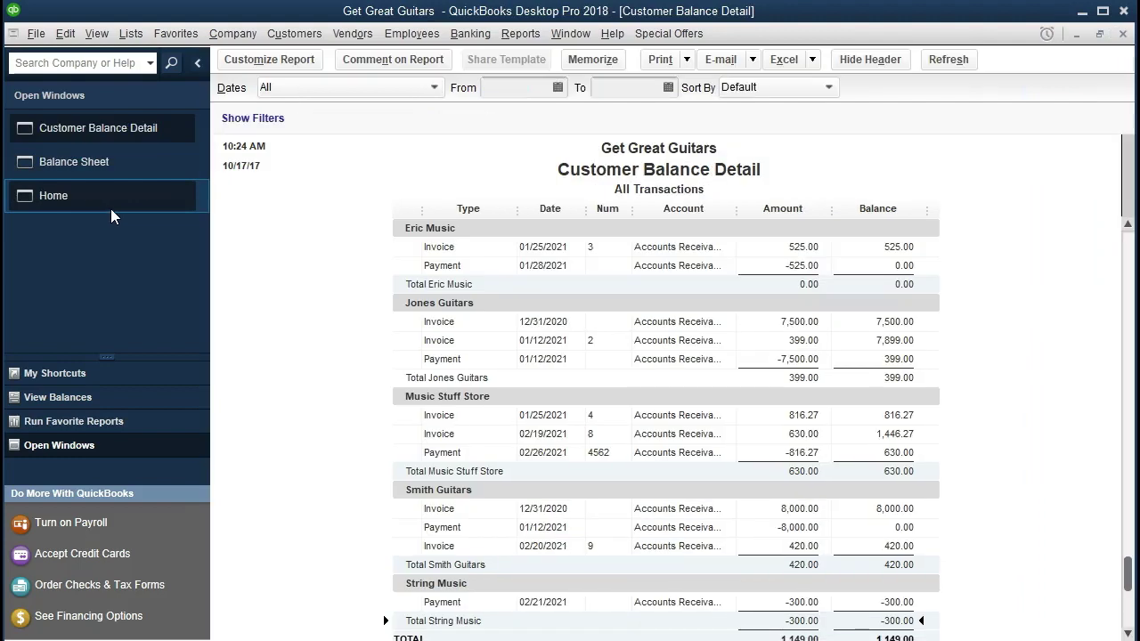
pyautogui.scroll(1, 400, 339)
pyautogui.scroll(2, 400, 339)
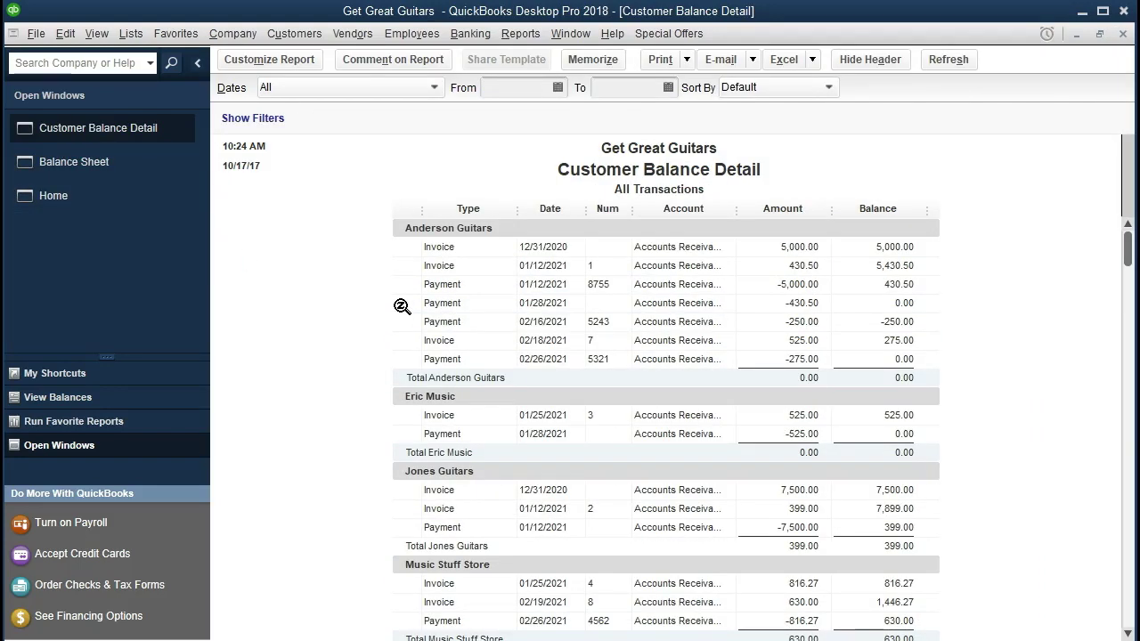
# Examine the Anderson Guitars invoices and payments line by line in the Customer Balance Detail report.
pyautogui.click(767, 358)
pyautogui.click(765, 248)
pyautogui.click(761, 284)
pyautogui.click(764, 264)
pyautogui.click(759, 304)
pyautogui.click(762, 323)
pyautogui.click(768, 342)
pyautogui.click(768, 322)
pyautogui.click(770, 364)
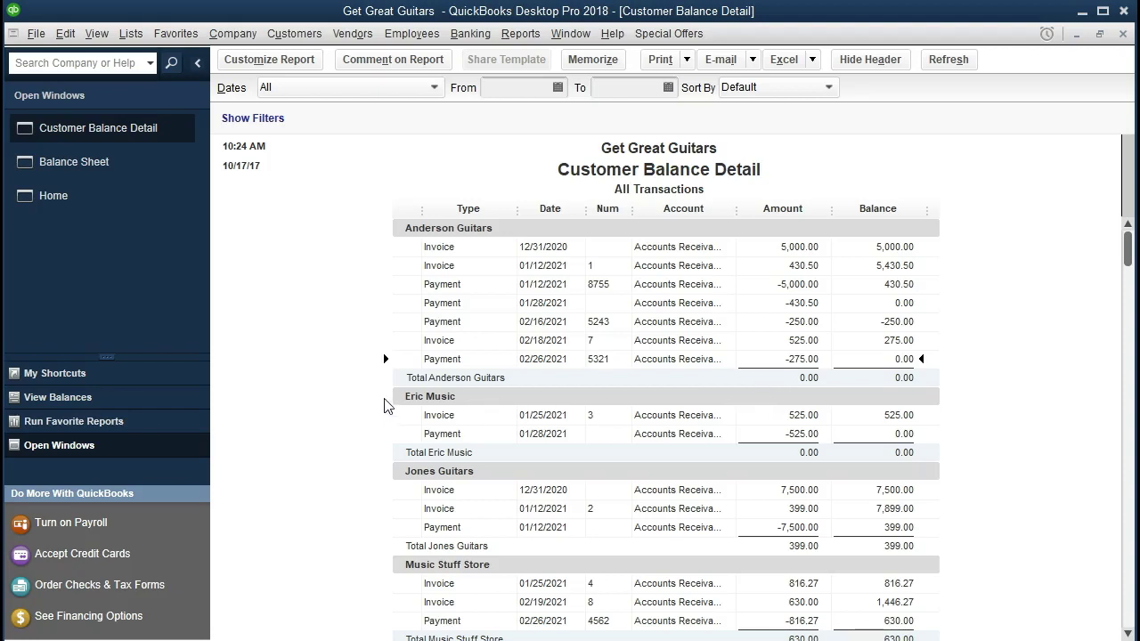
# Start a bank deposit and add all four undeposited payments from String Music, Anderson Guitars and Music Stuff Store.
pyautogui.click(118, 194)
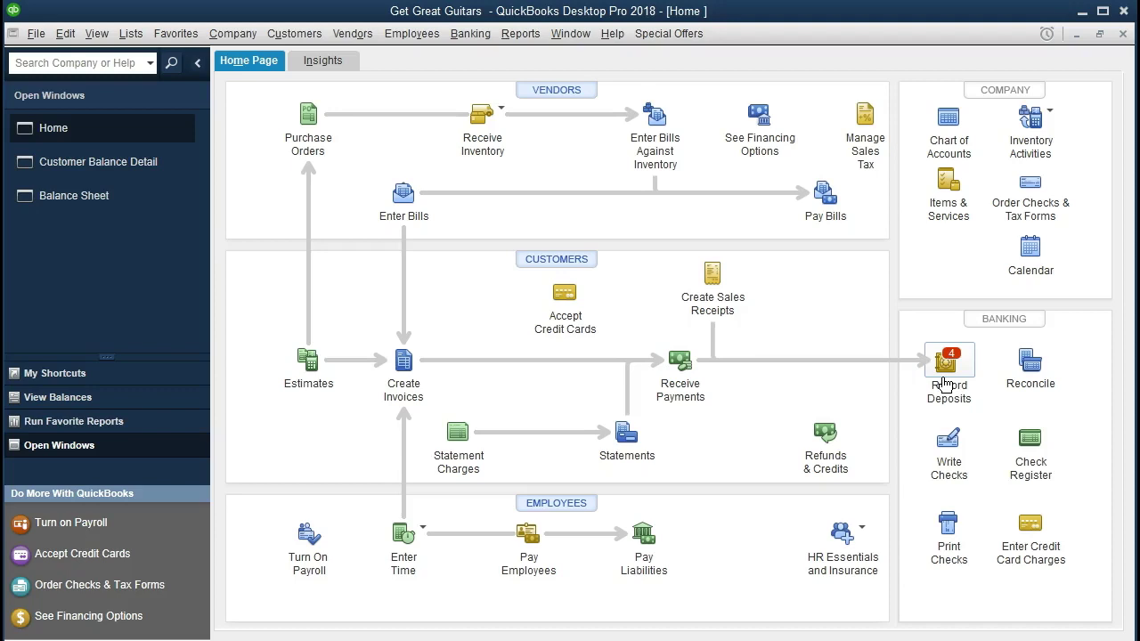
pyautogui.click(946, 383)
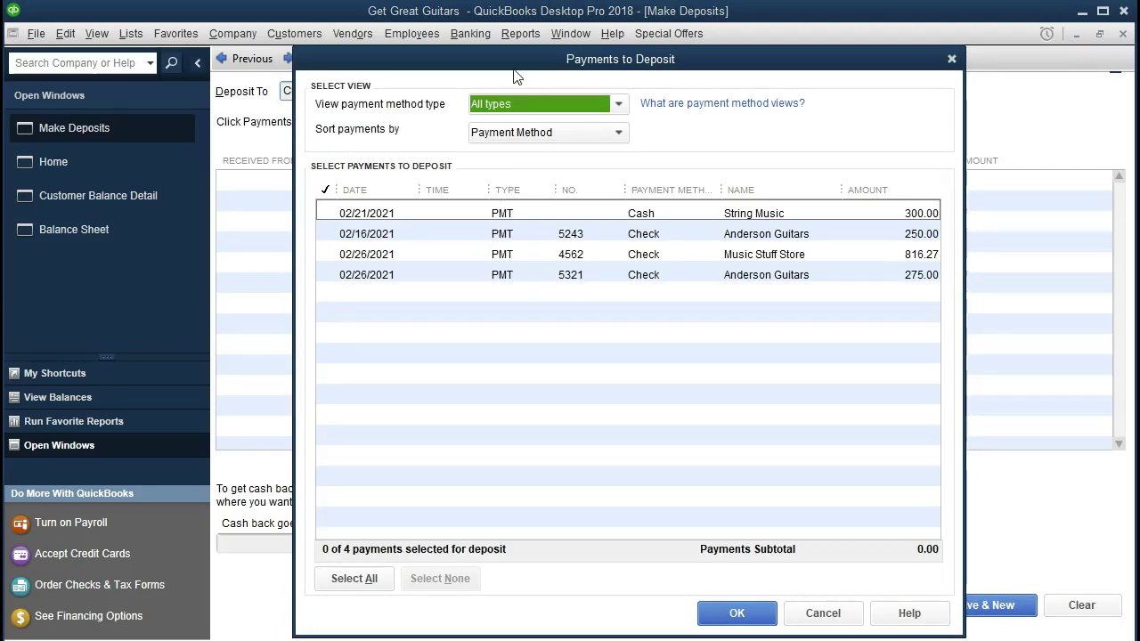
pyautogui.moveTo(516, 69); pyautogui.dragTo(492, 295)
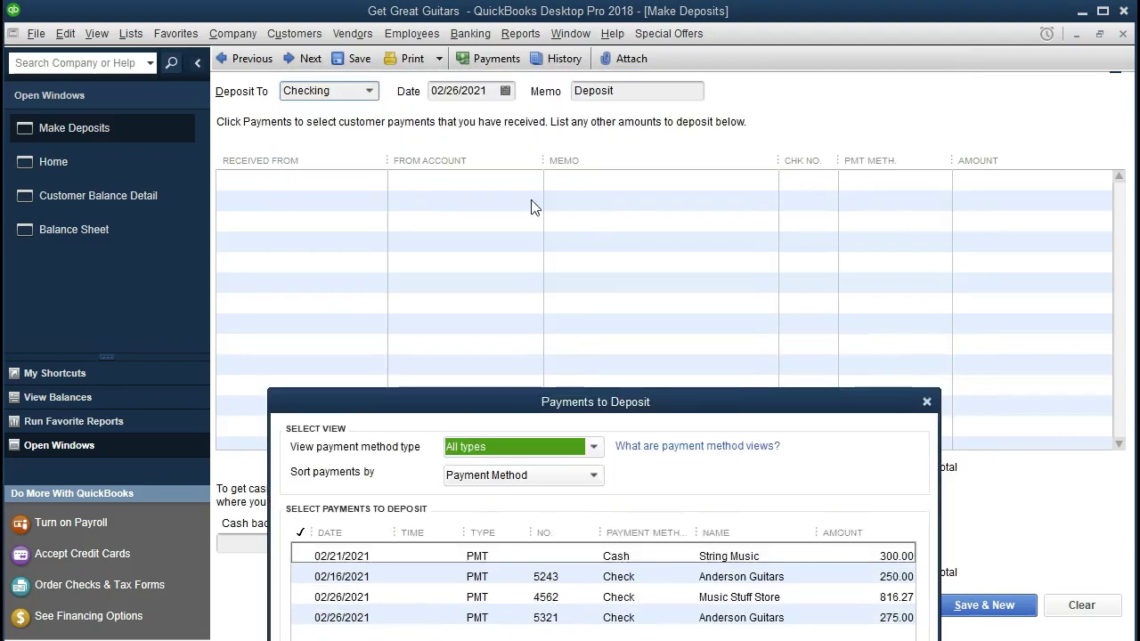
pyautogui.moveTo(513, 410); pyautogui.dragTo(541, 73)
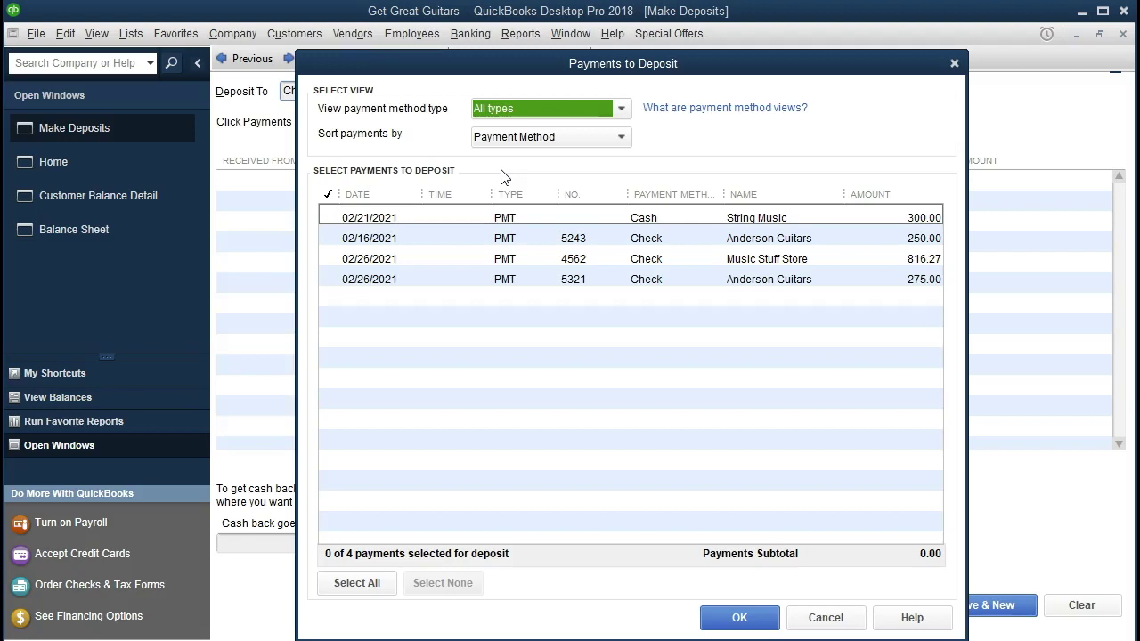
pyautogui.click(327, 219)
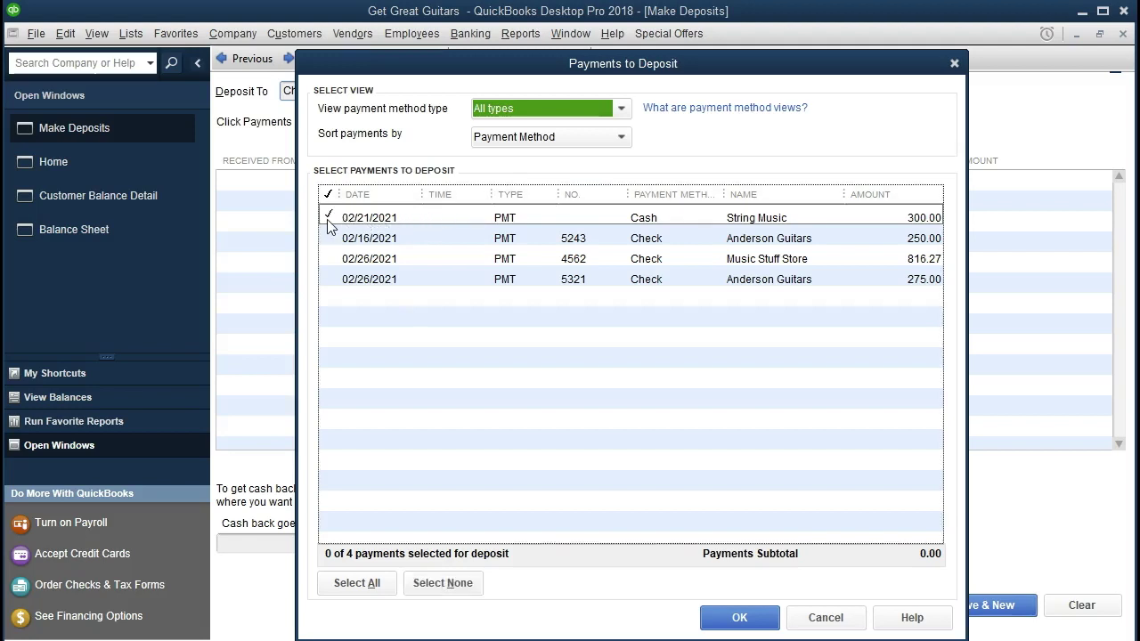
pyautogui.click(329, 239)
pyautogui.click(329, 259)
pyautogui.click(333, 280)
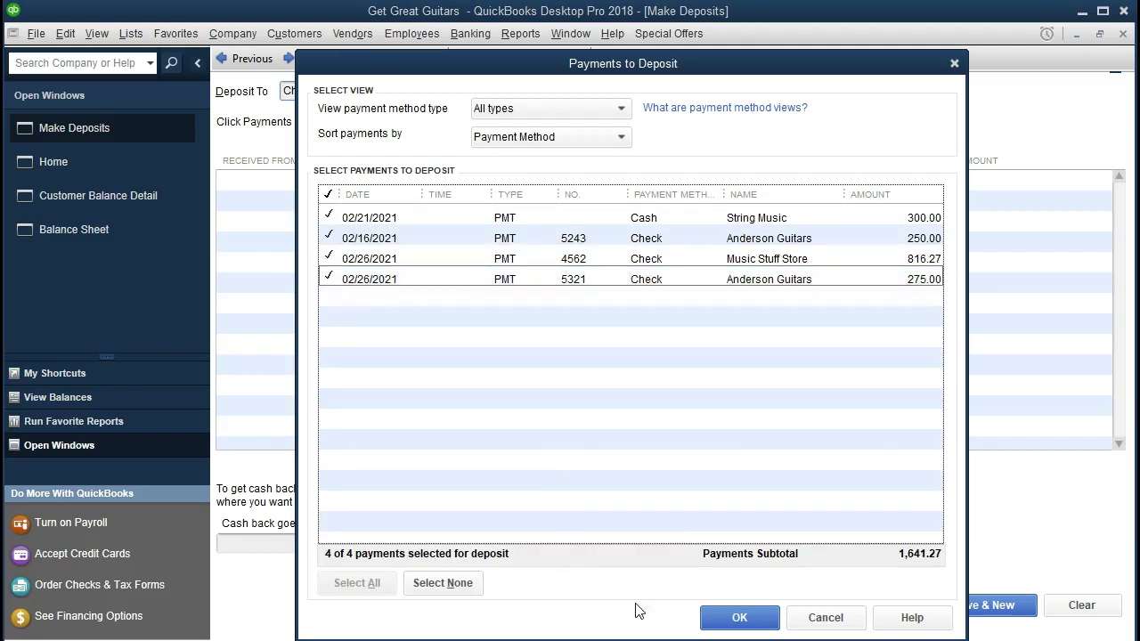
pyautogui.click(736, 617)
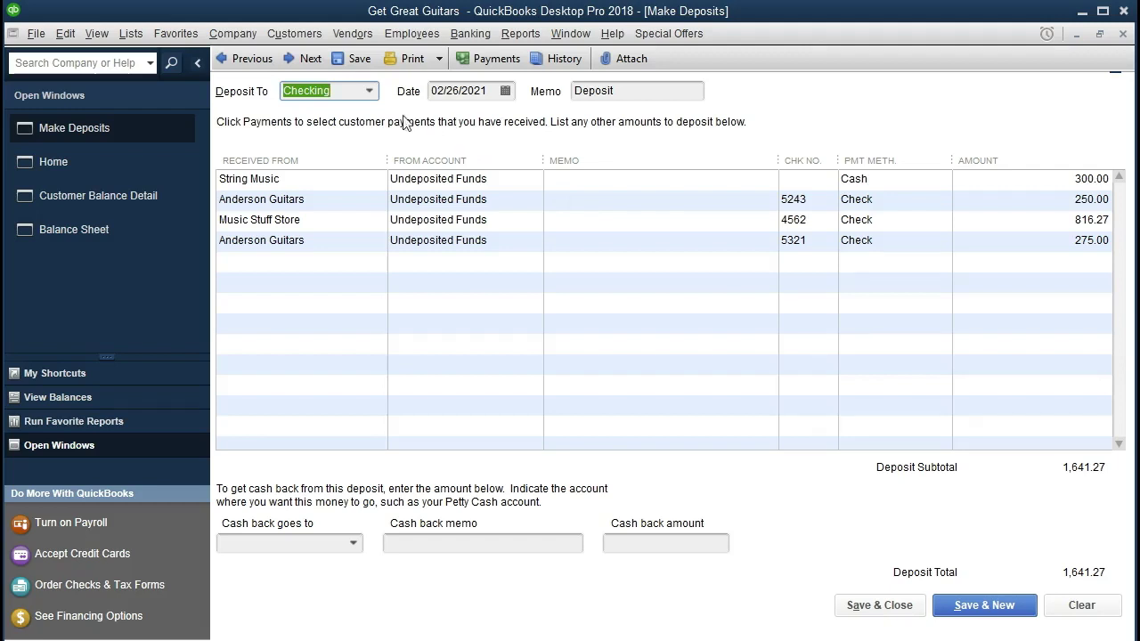
# Keep Checking as the account receiving the deposit, then save and close the deposit.
pyautogui.click(369, 91)
pyautogui.click(369, 92)
pyautogui.click(878, 609)
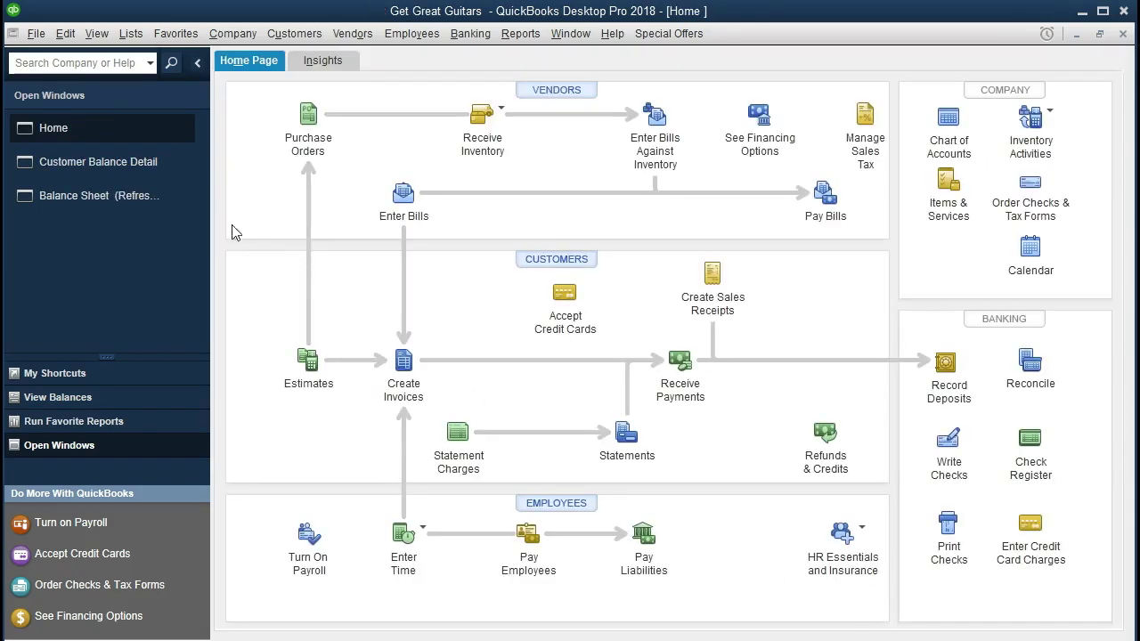
# Open the refreshed balance sheet and examine the latest transactions behind its Checking balance.
pyautogui.click(121, 166)
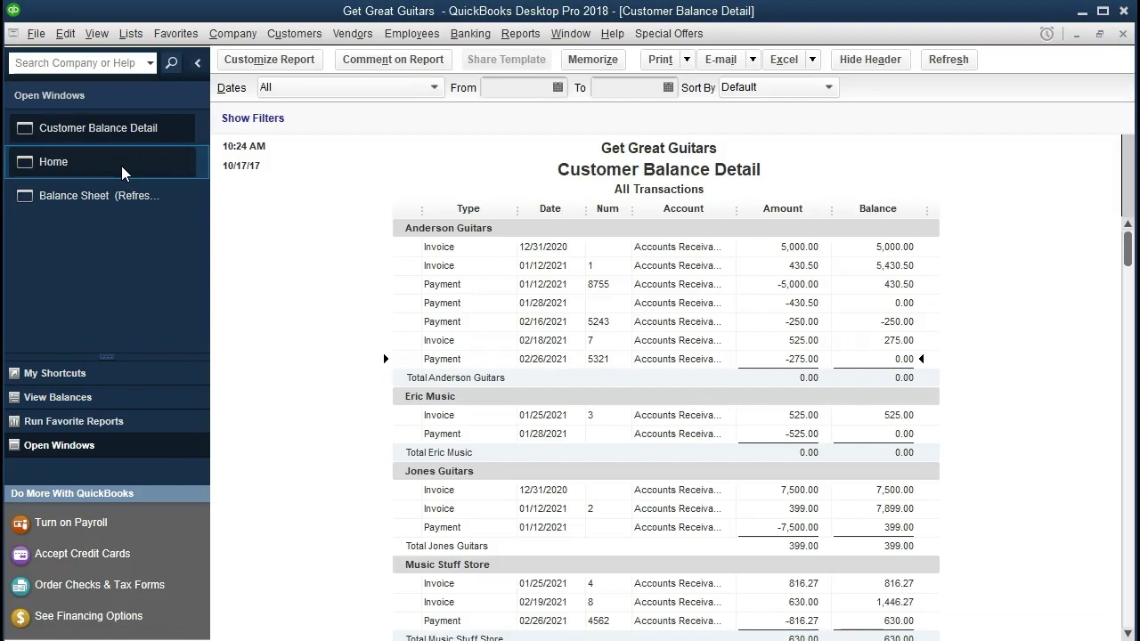
pyautogui.click(81, 208)
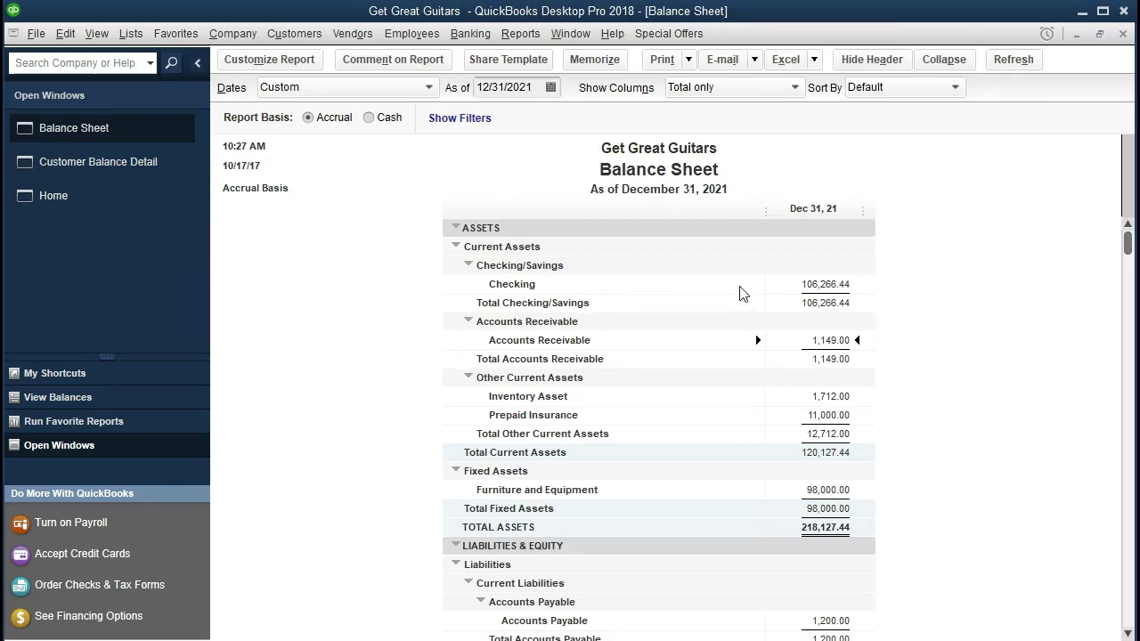
pyautogui.click(794, 279)
pyautogui.doubleClick(799, 285)
pyautogui.scroll(-2, 786, 328)
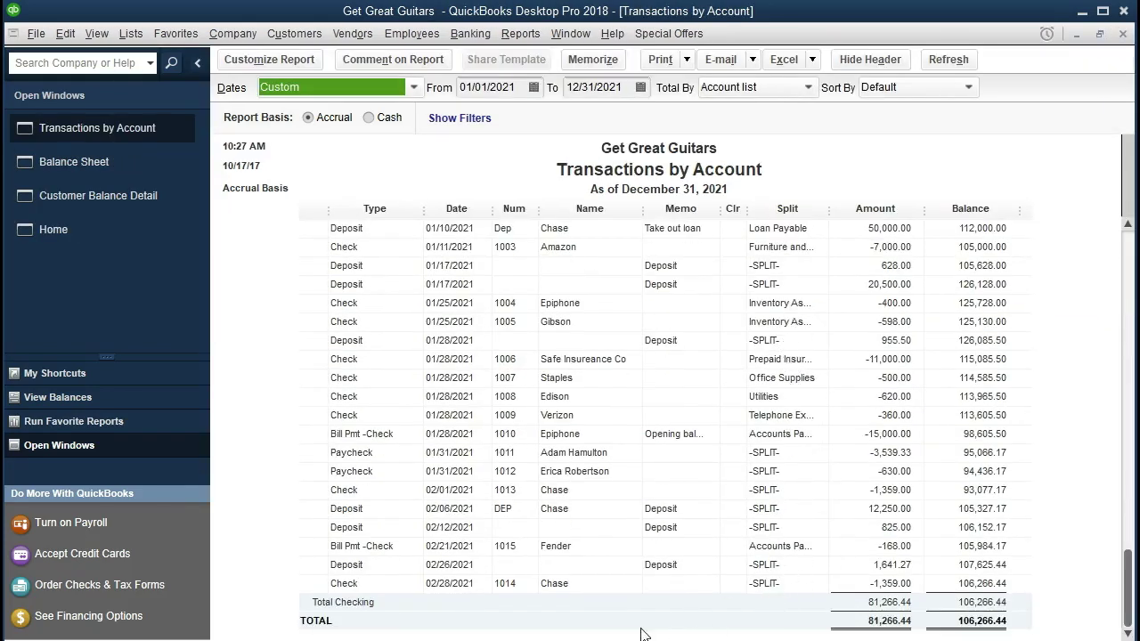
# View the 02/26/2021 deposit from the Checking transactions, then close the deposit and the transaction report.
pyautogui.click(870, 567)
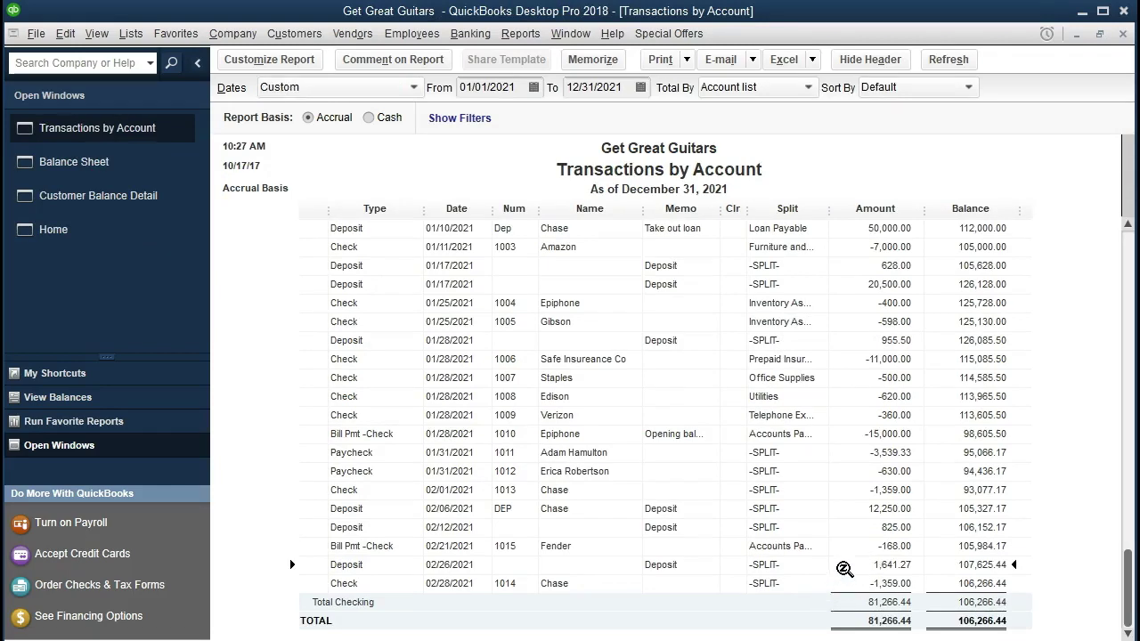
pyautogui.doubleClick(848, 565)
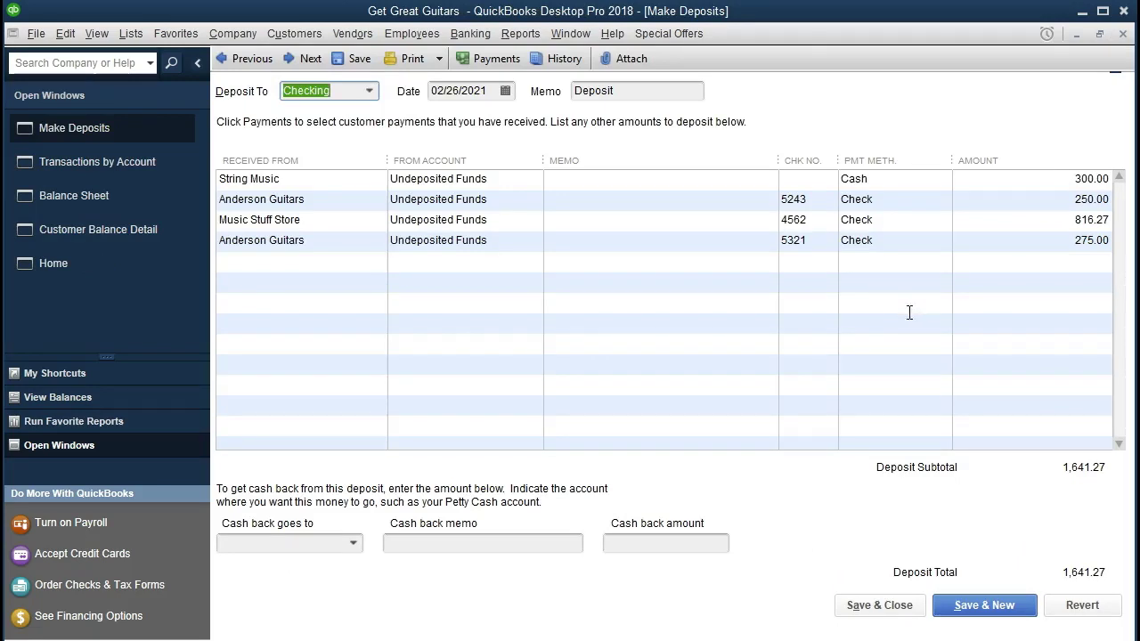
pyautogui.click(1124, 34)
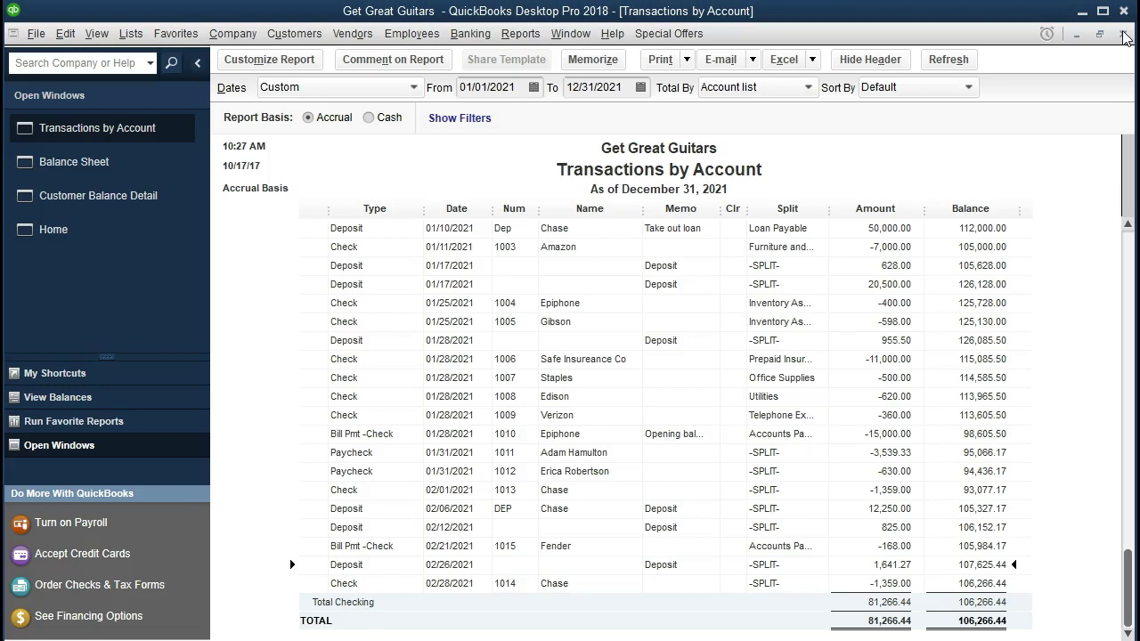
pyautogui.click(1123, 34)
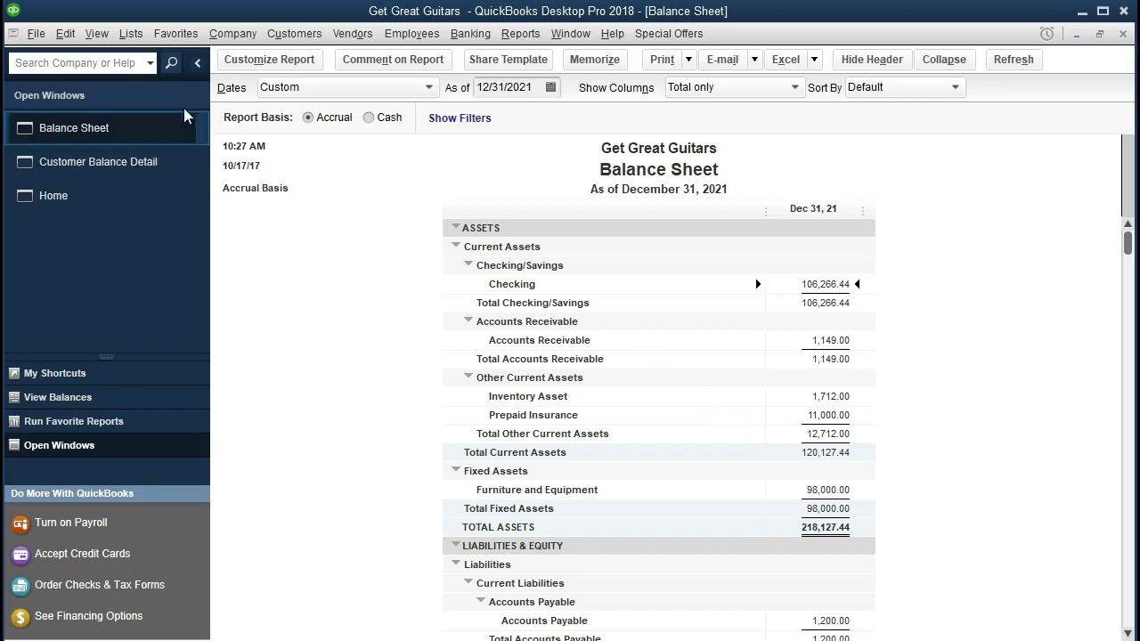
# Open the Undeposited Funds register from the Chart of Accounts to examine its increases and decreases.
pyautogui.click(122, 36)
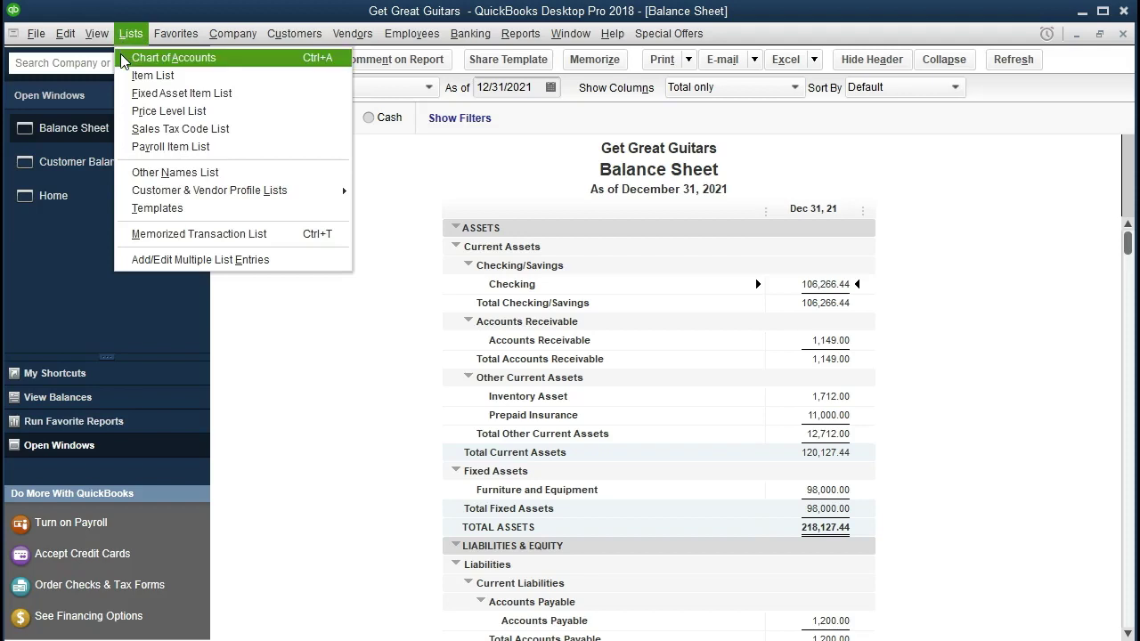
pyautogui.click(122, 57)
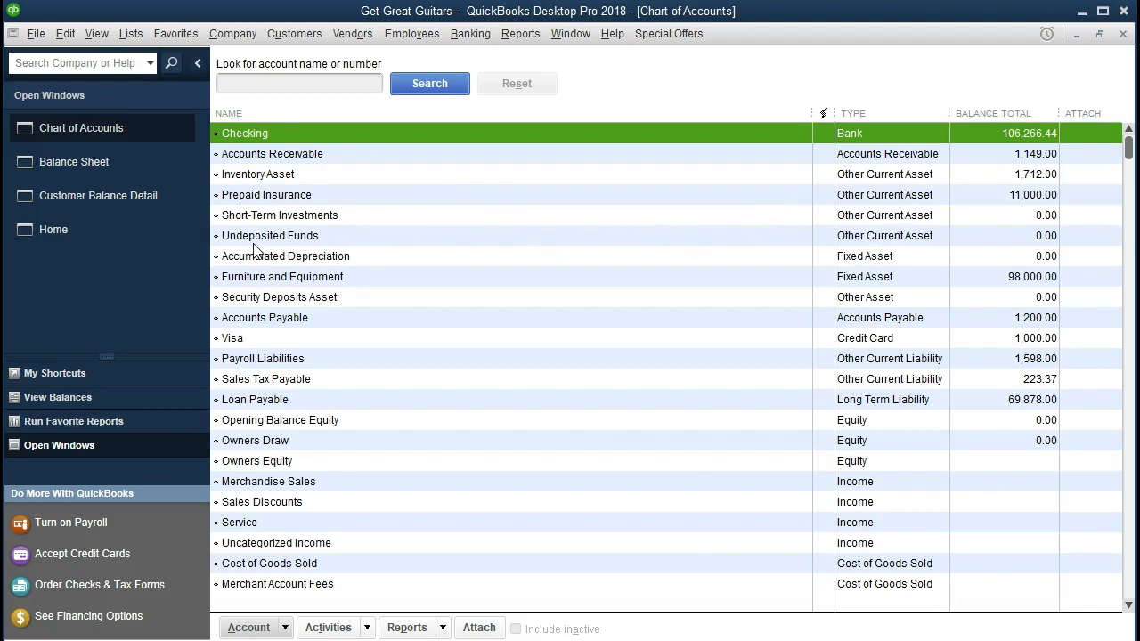
pyautogui.click(551, 244)
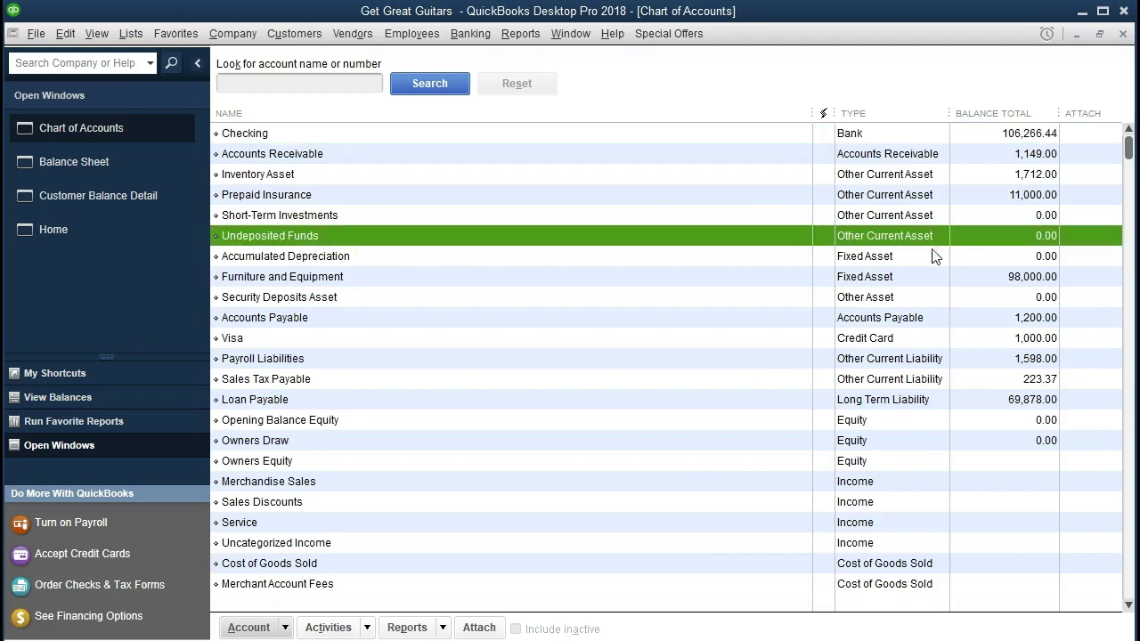
pyautogui.doubleClick(476, 236)
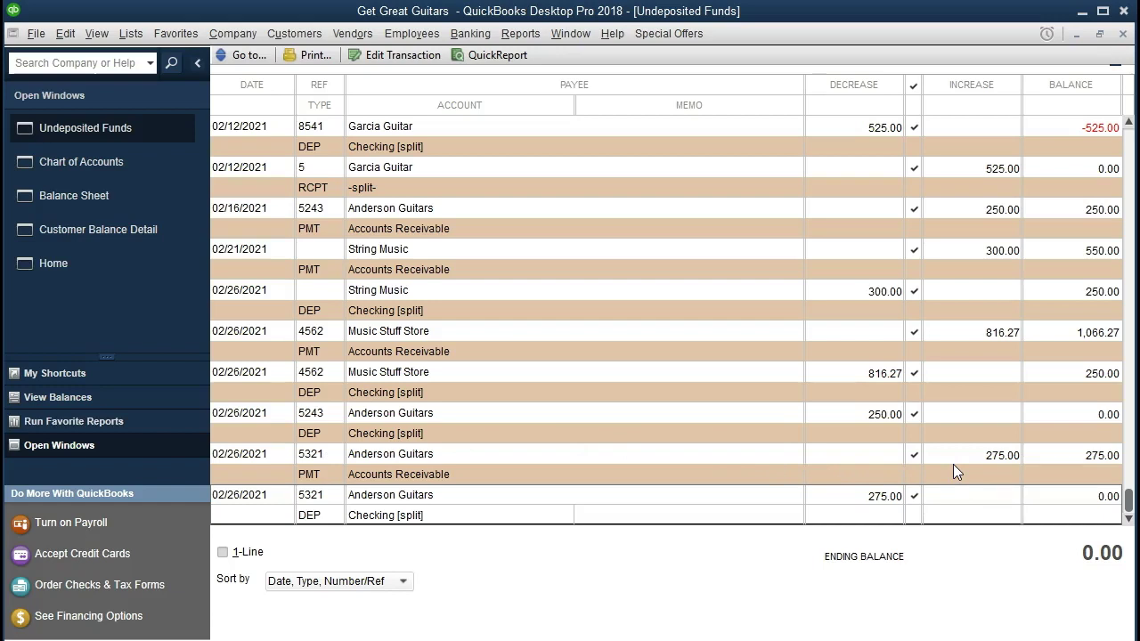
# View the deposit behind the last Undeposited Funds register entry, close it and the register, and return to the balance sheet.
pyautogui.doubleClick(328, 521)
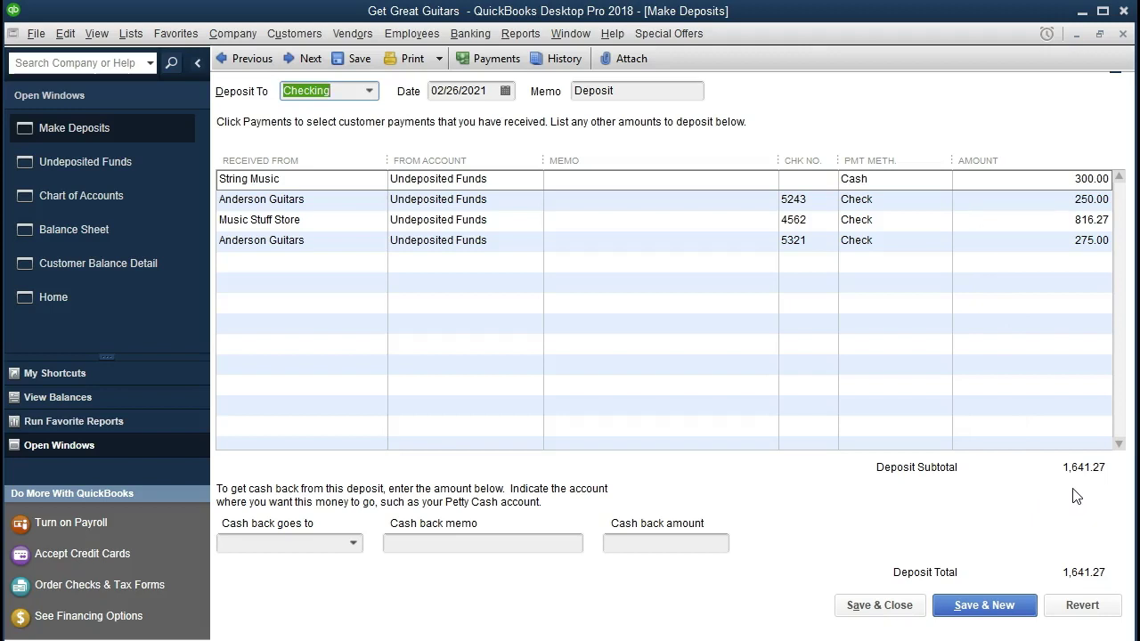
pyautogui.click(1123, 34)
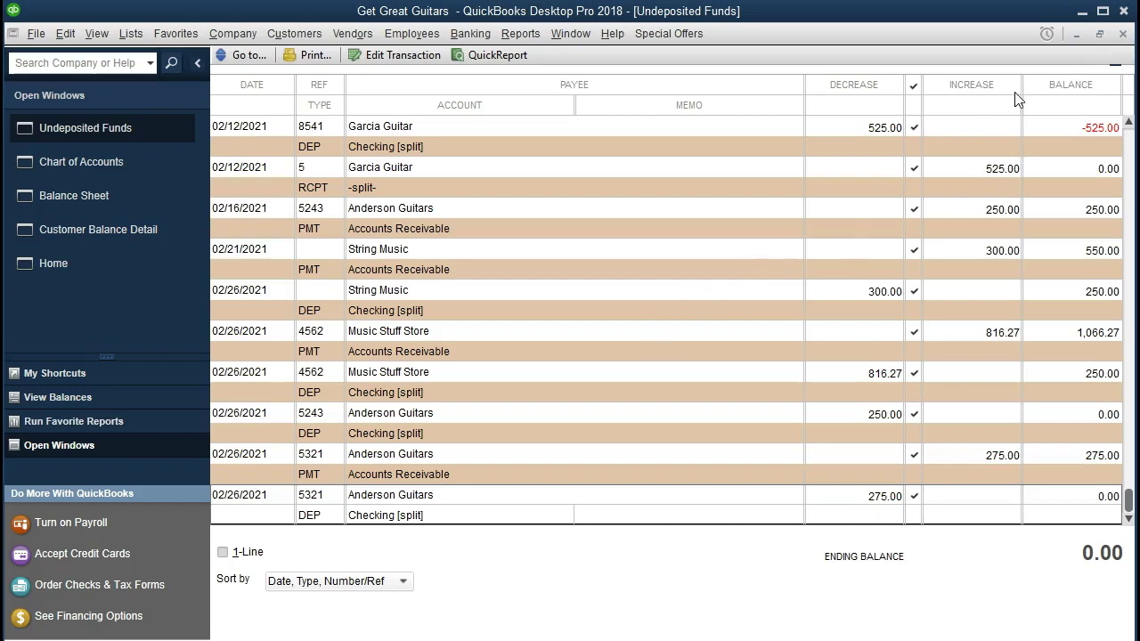
pyautogui.click(1121, 35)
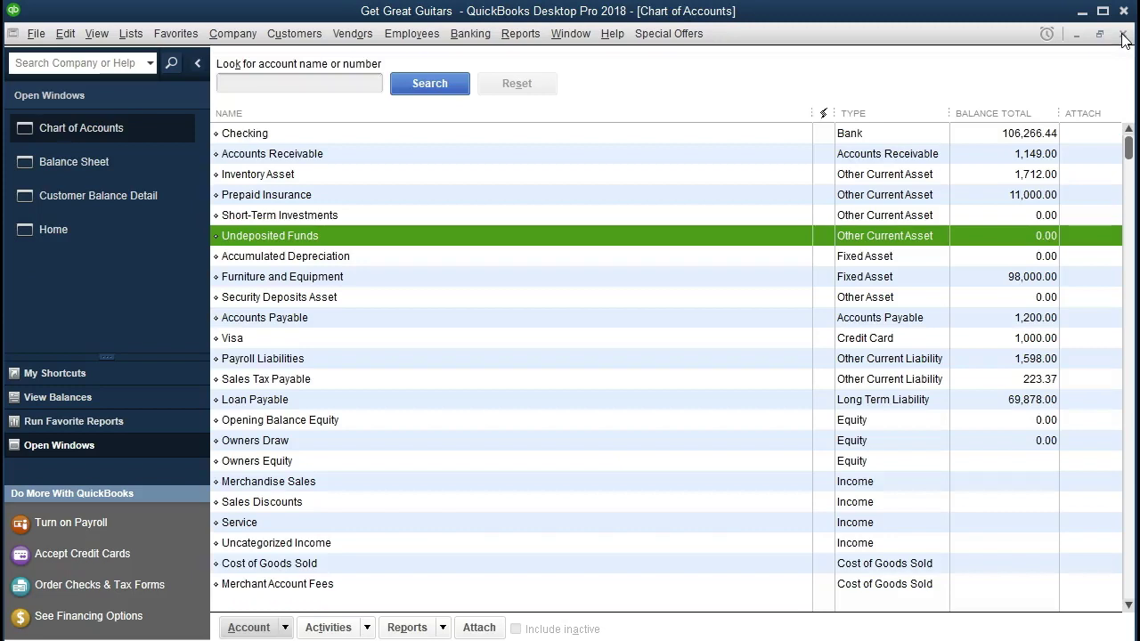
pyautogui.click(148, 161)
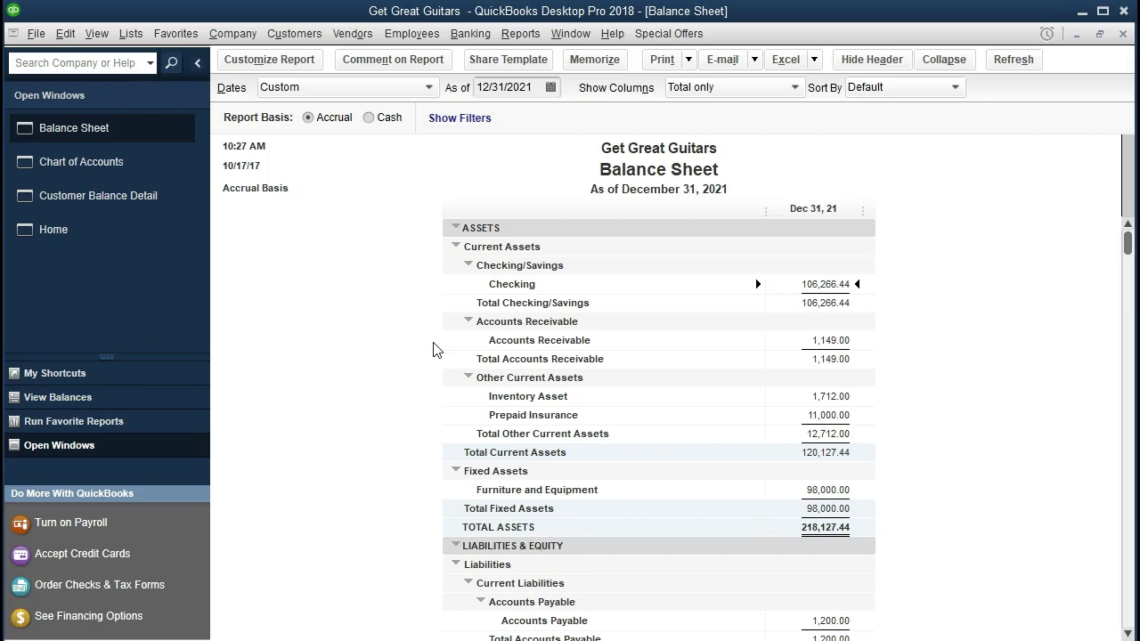
pyautogui.click(108, 234)
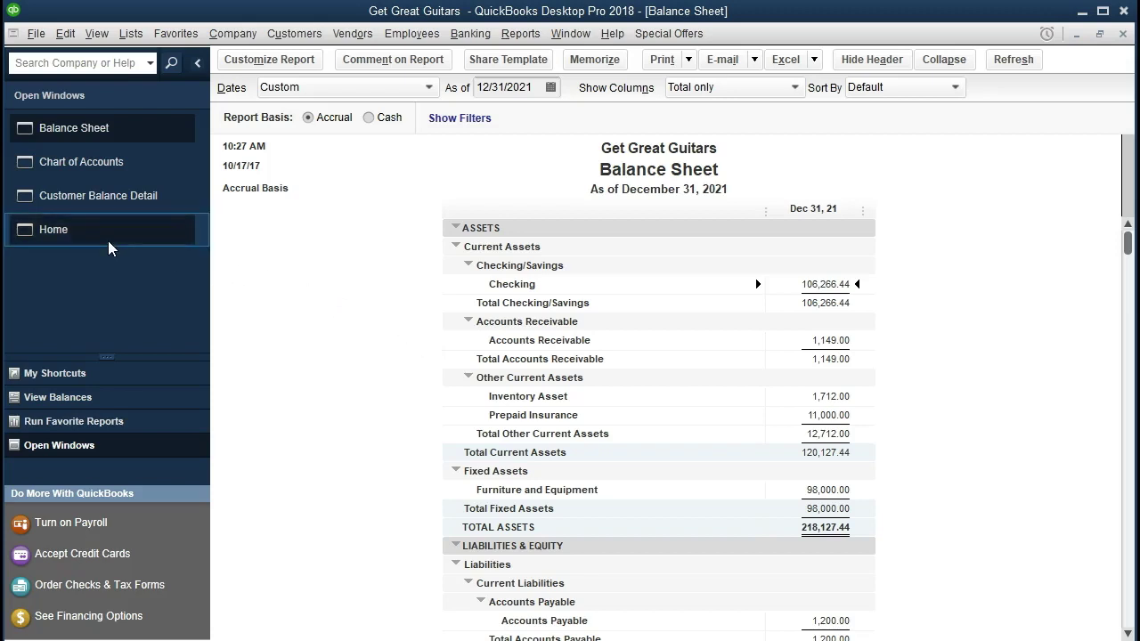